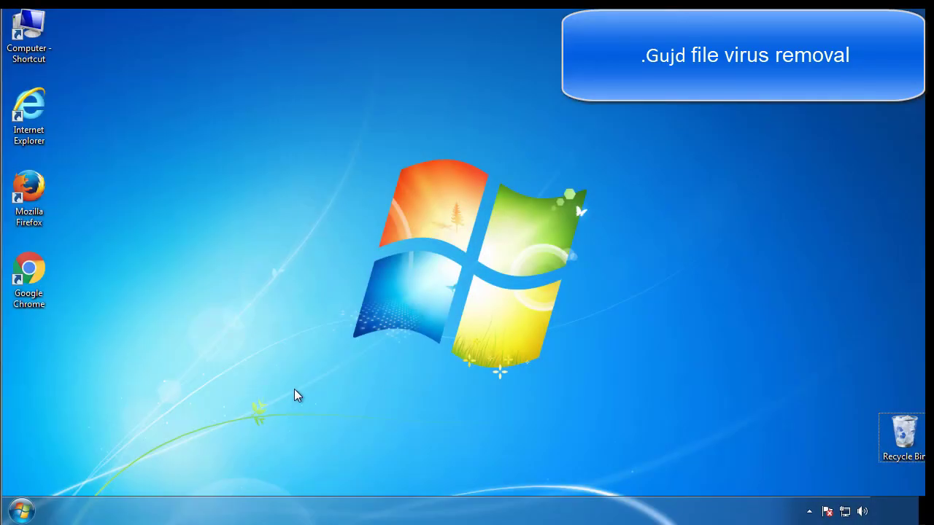
Launch System Configuration with an msconfig search from the Start menu.
left_click(30, 510)
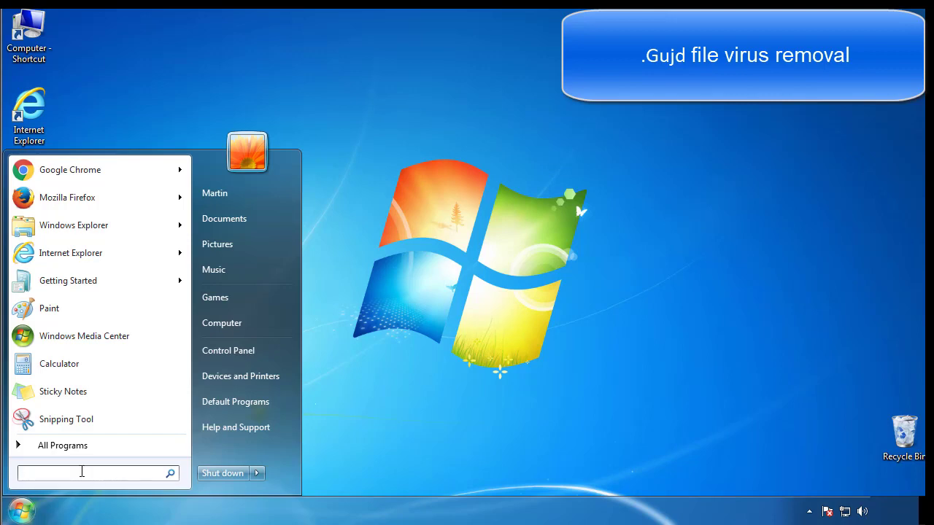
type("mscon")
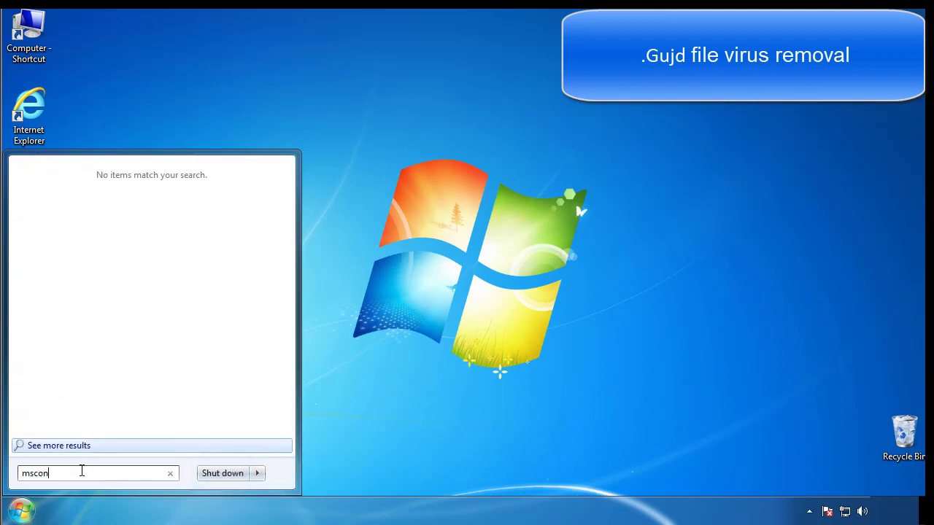
type("fig")
key("Return")
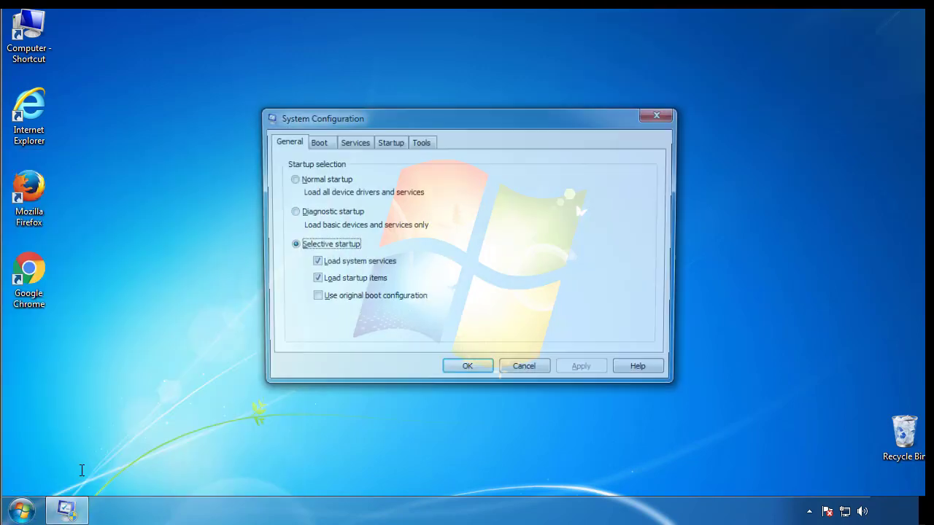
Enable Minimal Safe boot on the Boot tab and restart into Safe Mode.
left_click(315, 142)
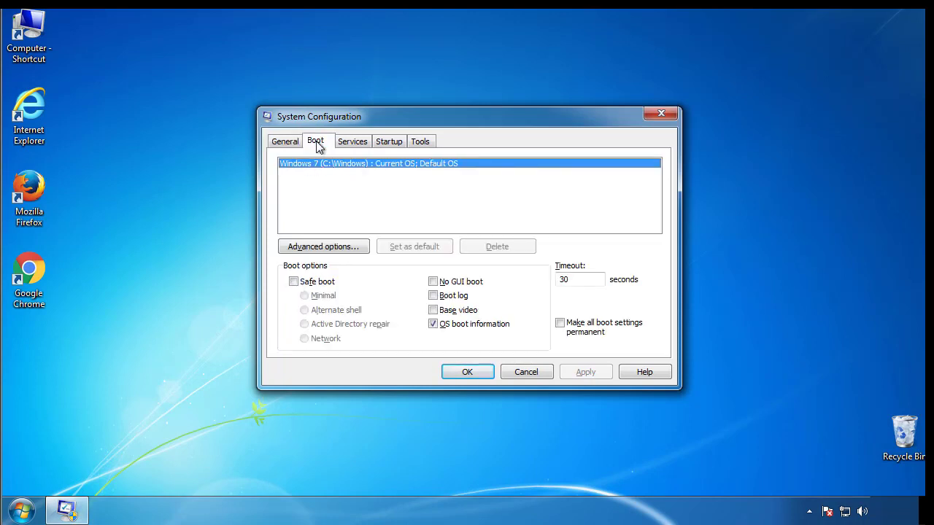
left_click(293, 281)
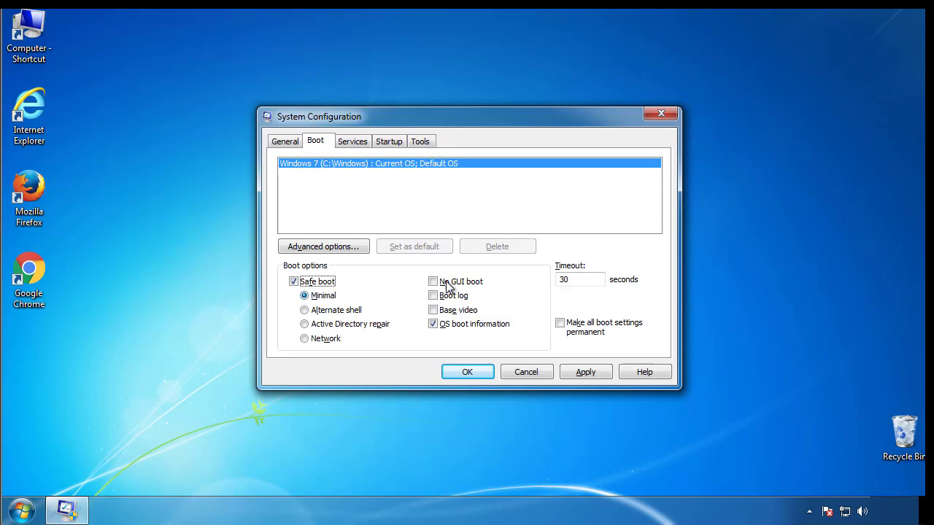
left_click(481, 375)
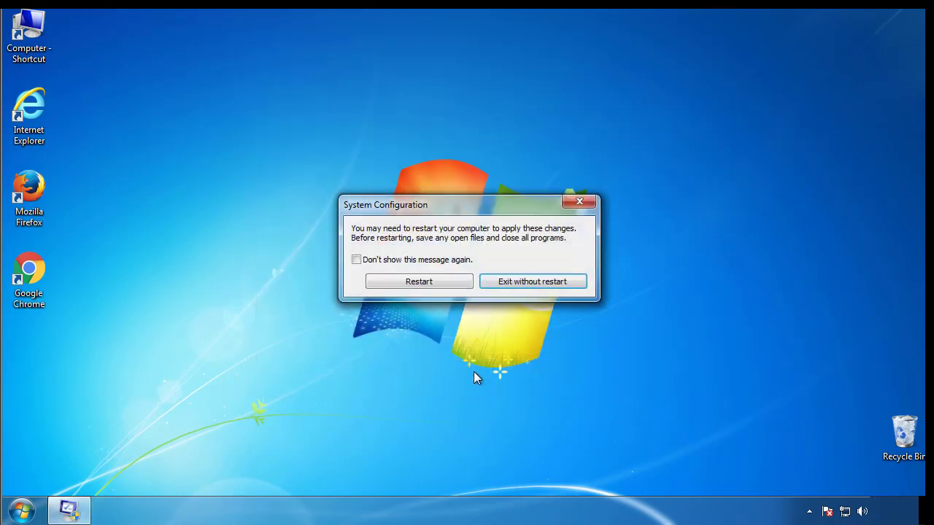
left_click(421, 284)
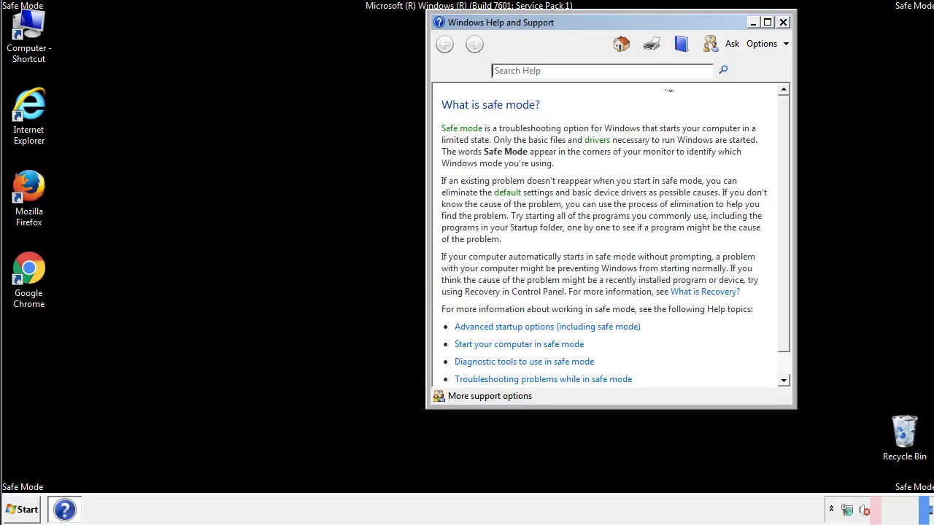
Close Safe Mode help, set Folder Options to show hidden files, folders and drives, and close Control Panel.
left_click(783, 22)
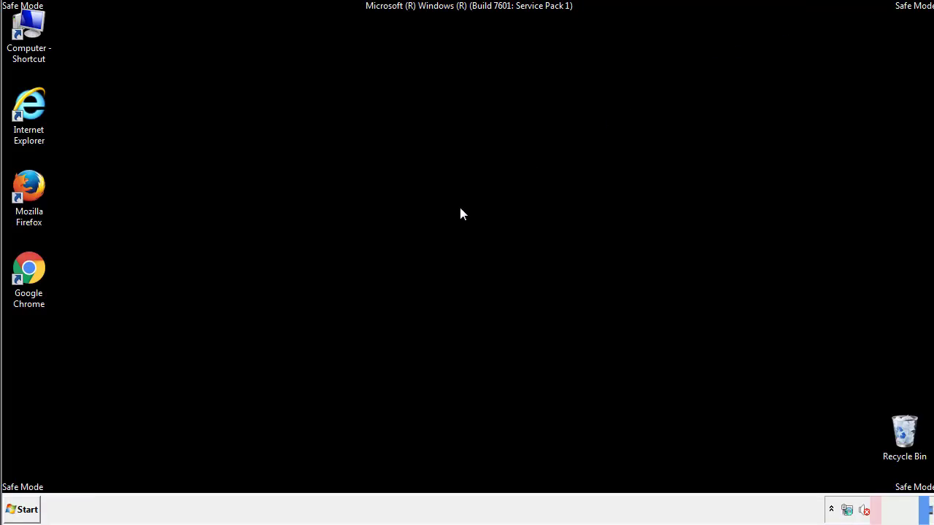
left_click(29, 509)
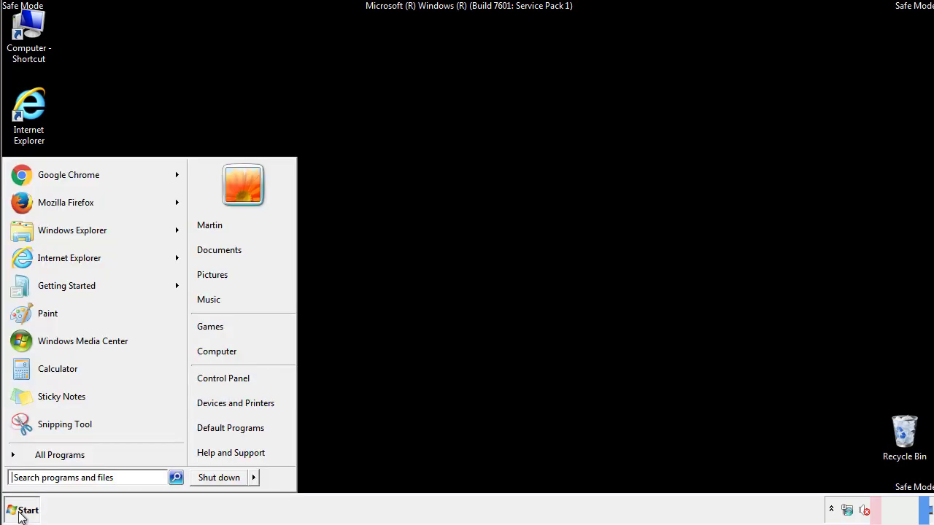
left_click(234, 377)
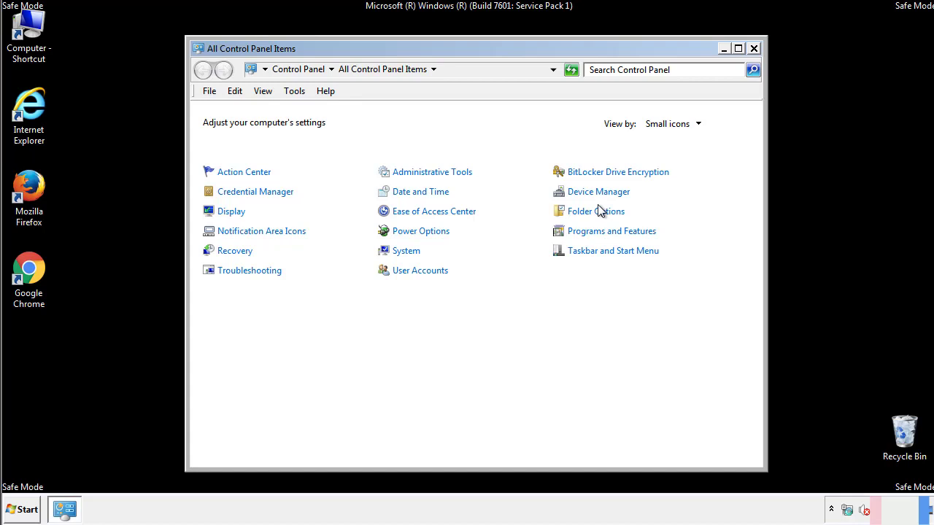
left_click(599, 211)
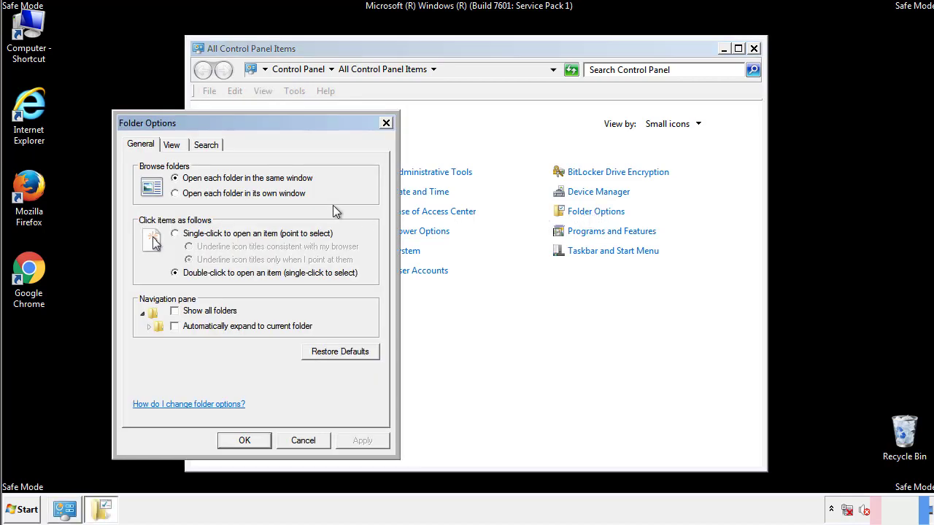
left_click(172, 145)
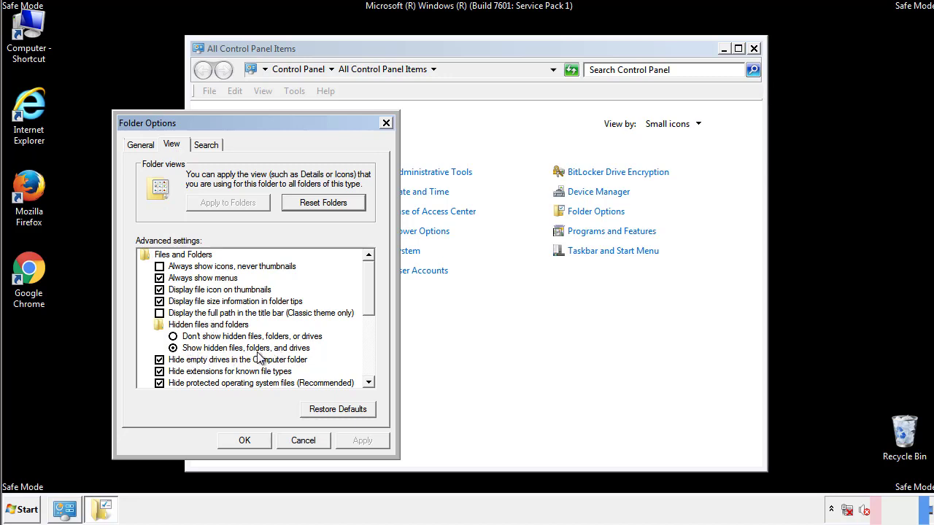
left_click(245, 440)
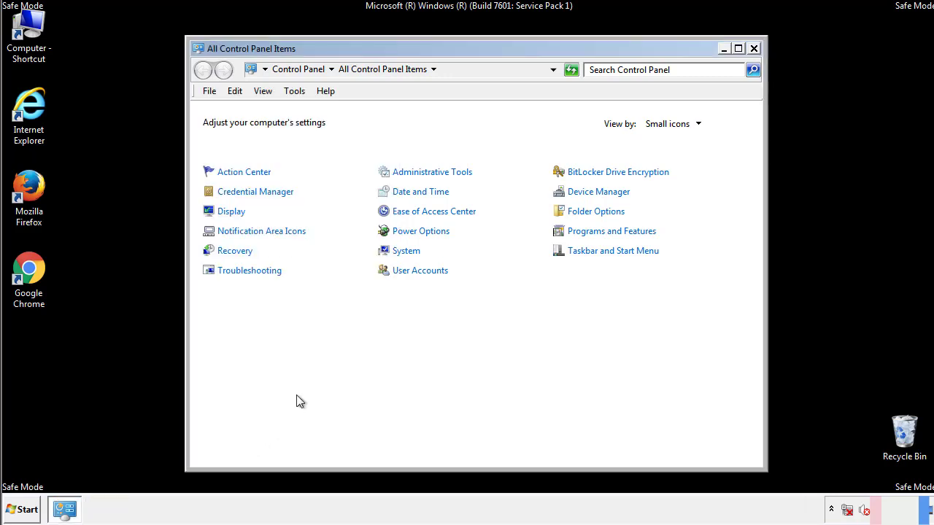
left_click(753, 48)
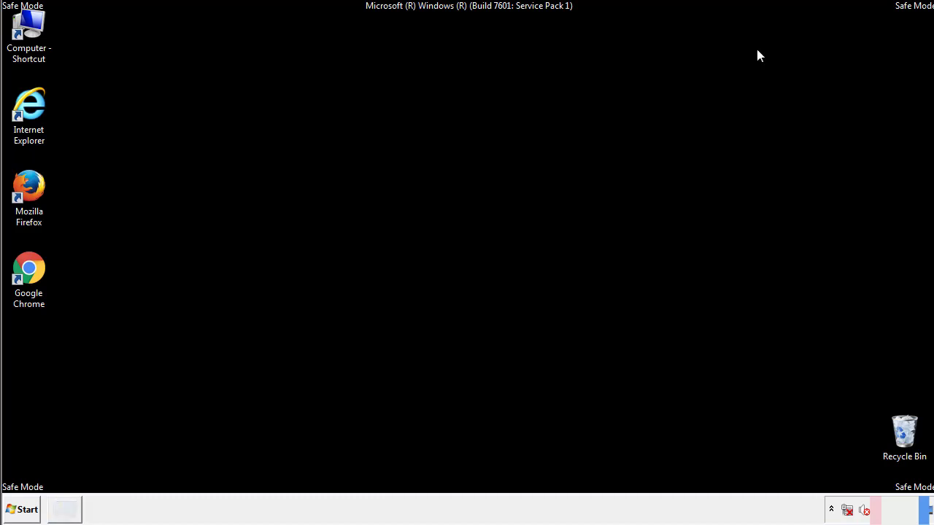
Browse from Computer to C:\Windows\System32\drivers\etc.
double_click(38, 25)
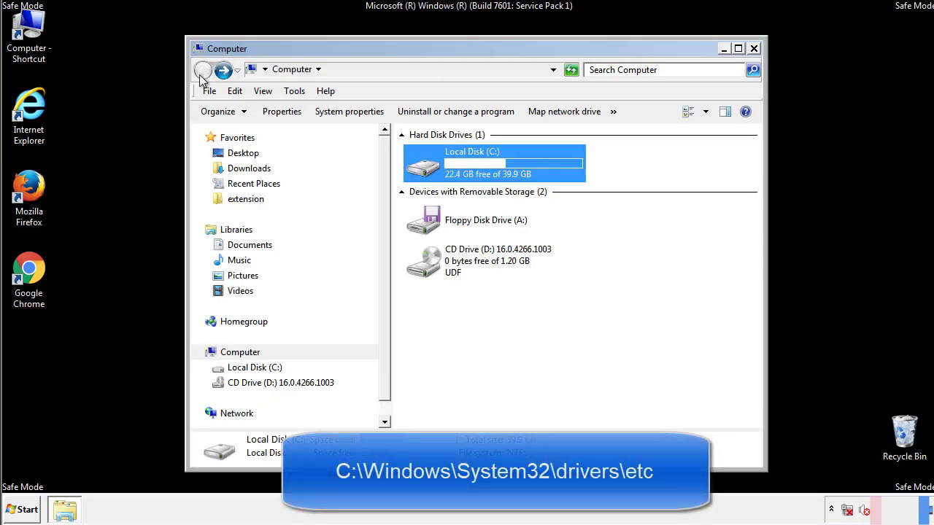
double_click(423, 168)
left_click(427, 270)
double_click(427, 270)
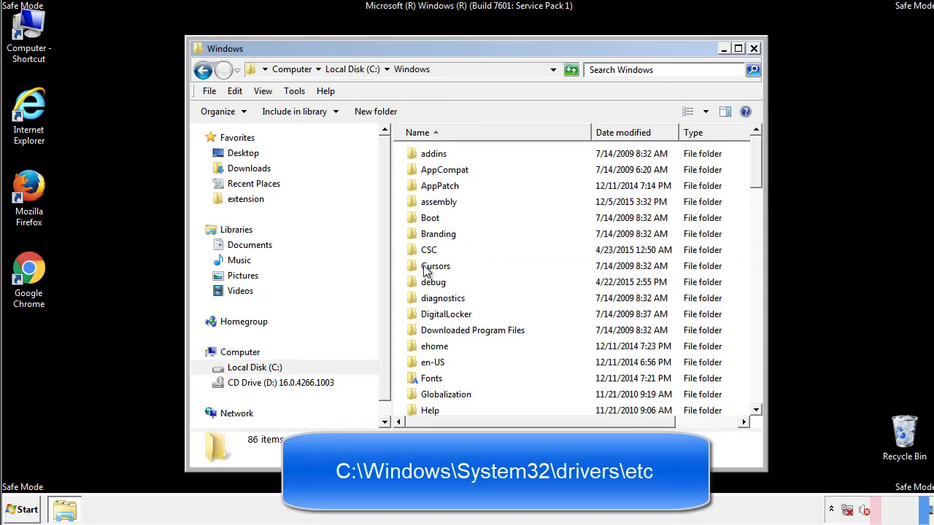
scroll(428, 329, "down", 2)
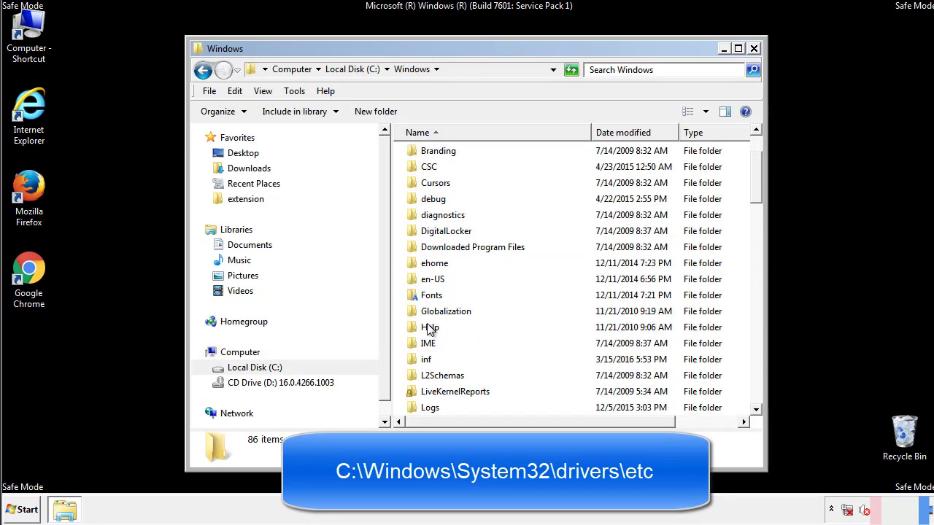
scroll(429, 330, "down", 2)
scroll(429, 329, "down", 2)
scroll(429, 330, "down", 3)
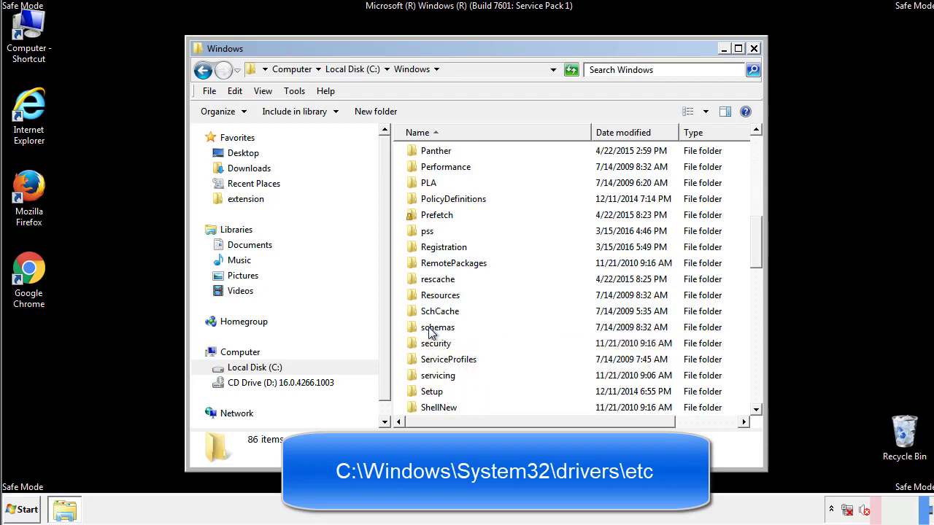
scroll(429, 329, "down", 2)
double_click(442, 378)
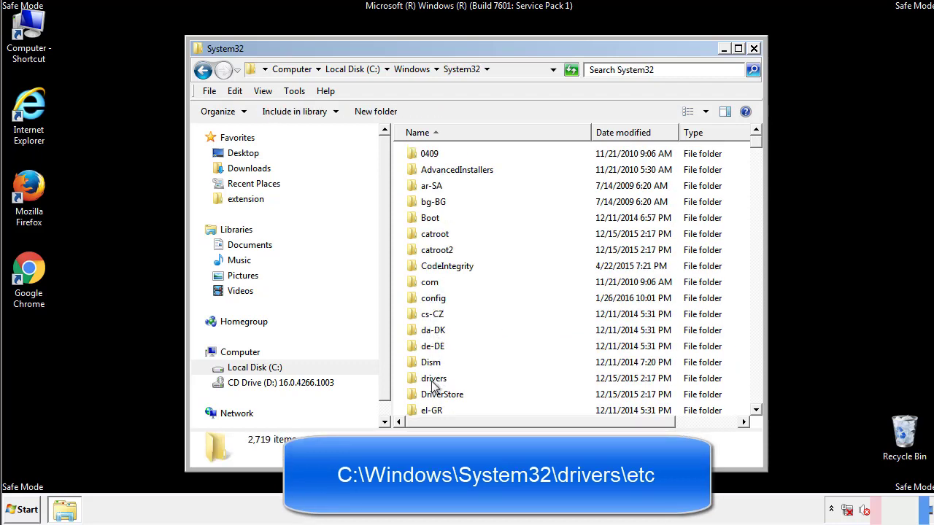
double_click(433, 379)
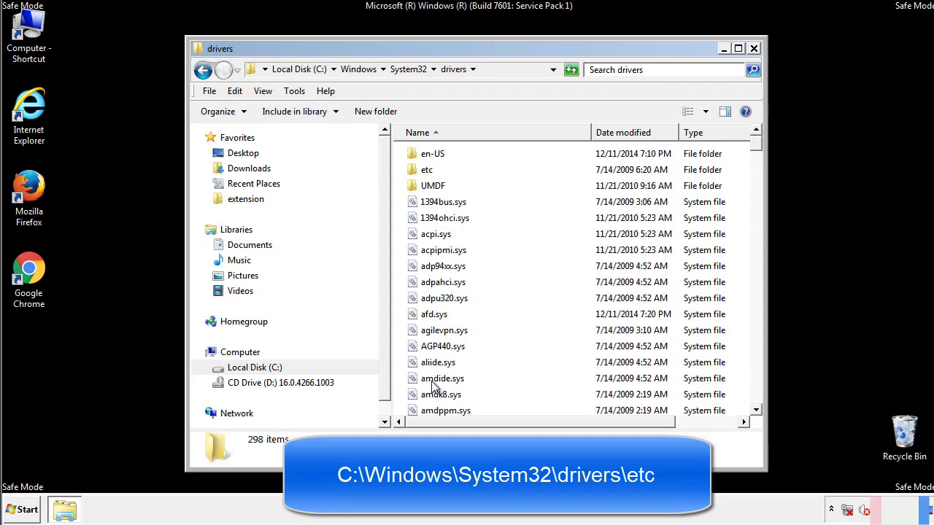
double_click(418, 175)
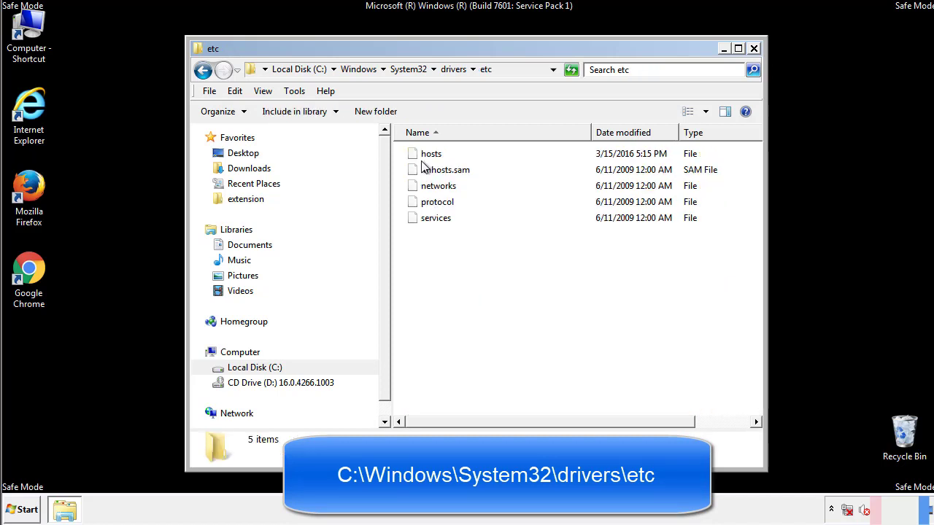
Open the hosts file in Notepad and bring its window fully into view.
double_click(423, 154)
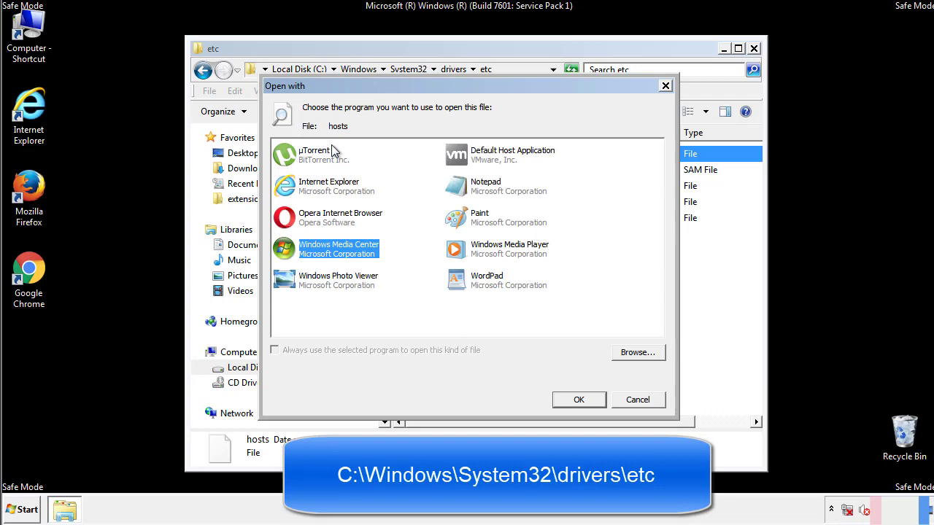
left_click(473, 191)
left_click(575, 399)
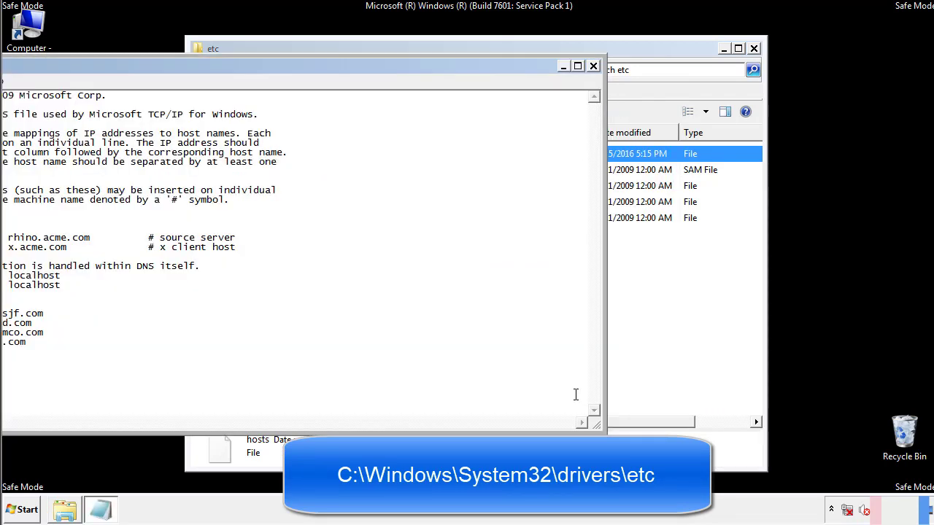
left_click_drag(382, 66, 594, 79)
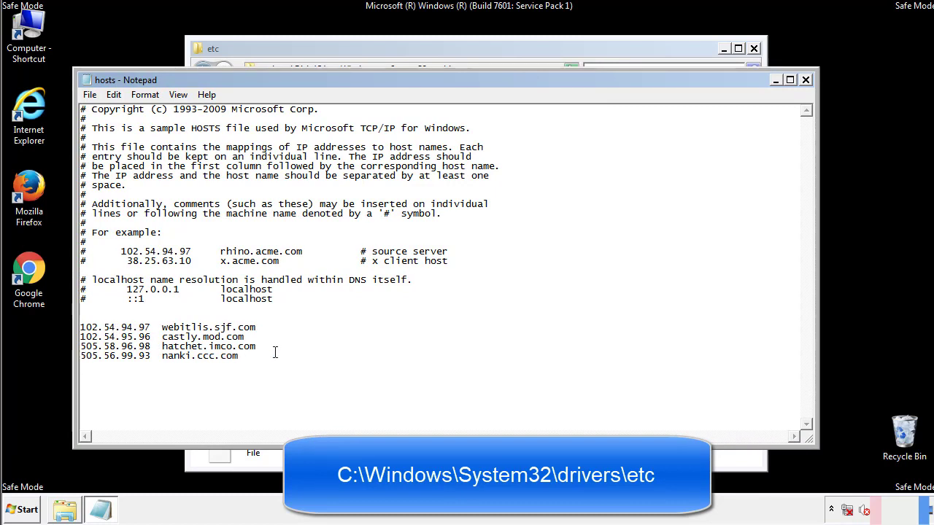
Delete the four custom host lines, save hosts, and close the etc window.
key("shift+Up")
key("shift+Up")
key("shift+Up")
key("shift+Home")
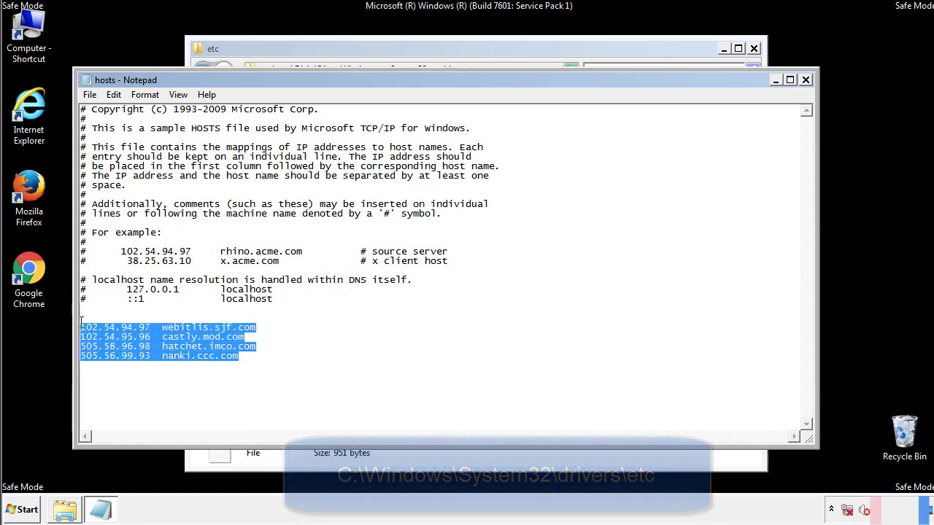
key("Delete")
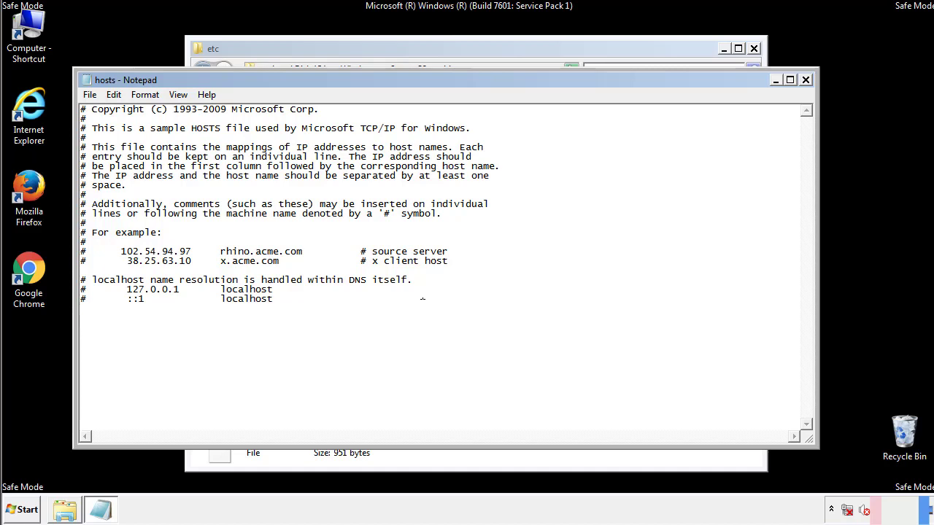
left_click(806, 80)
left_click(411, 266)
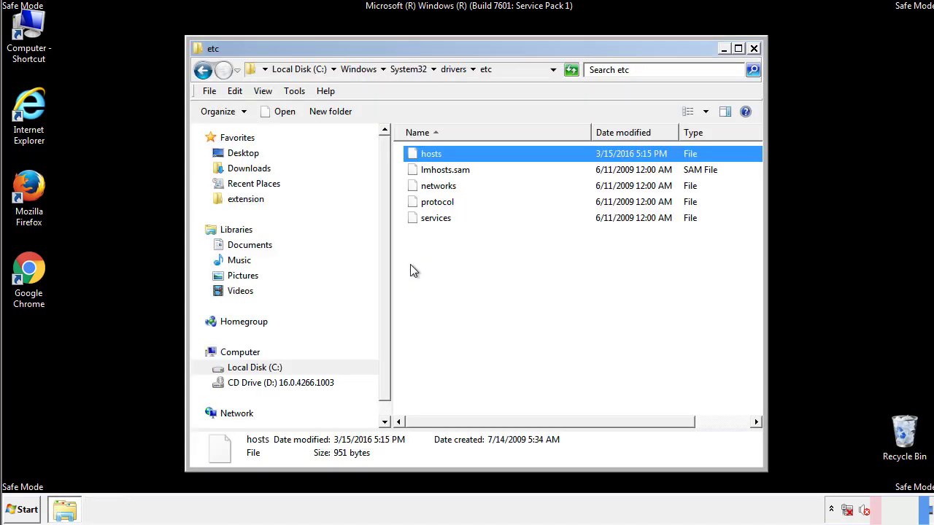
left_click(410, 266)
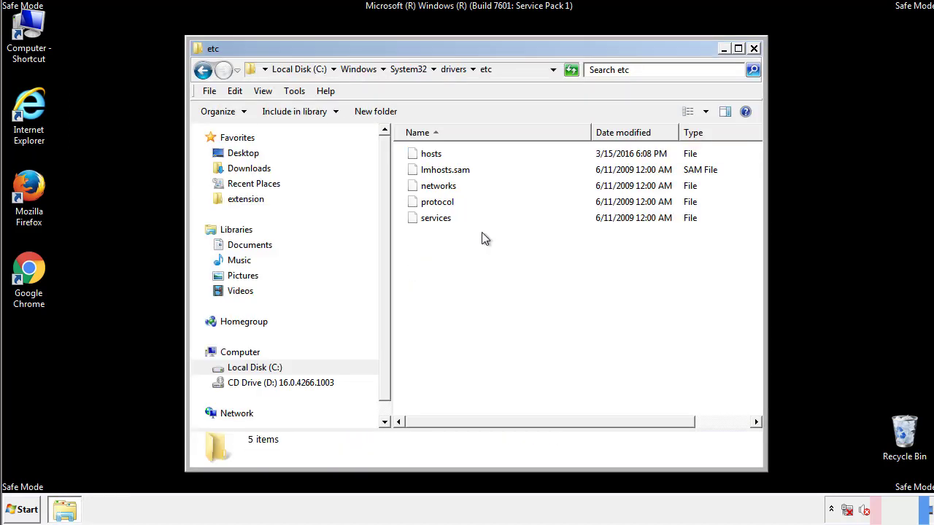
left_click(754, 50)
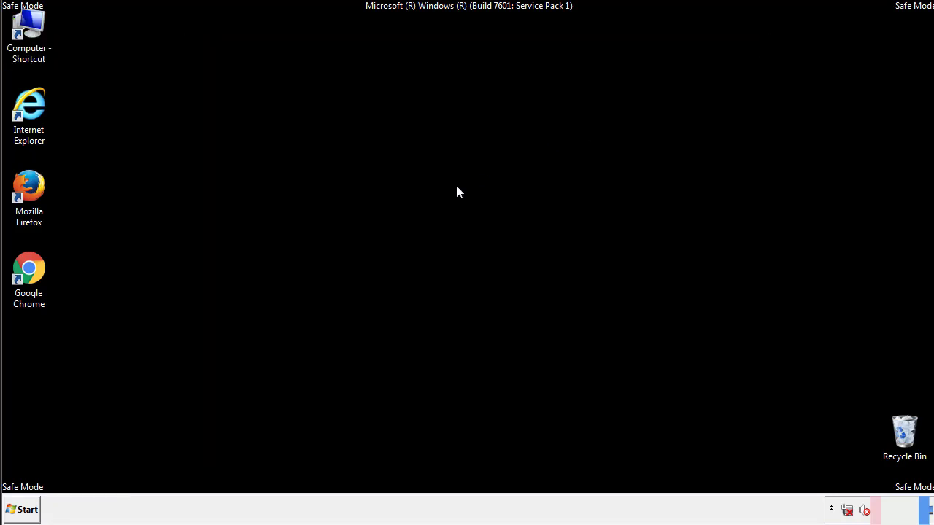
Open the Startup folder from All Programs in a file window.
left_click(24, 510)
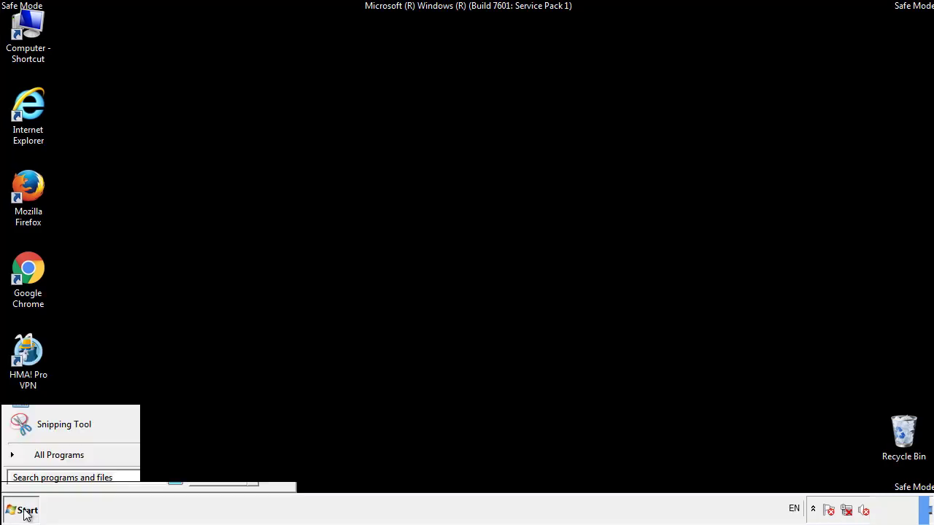
left_click(42, 461)
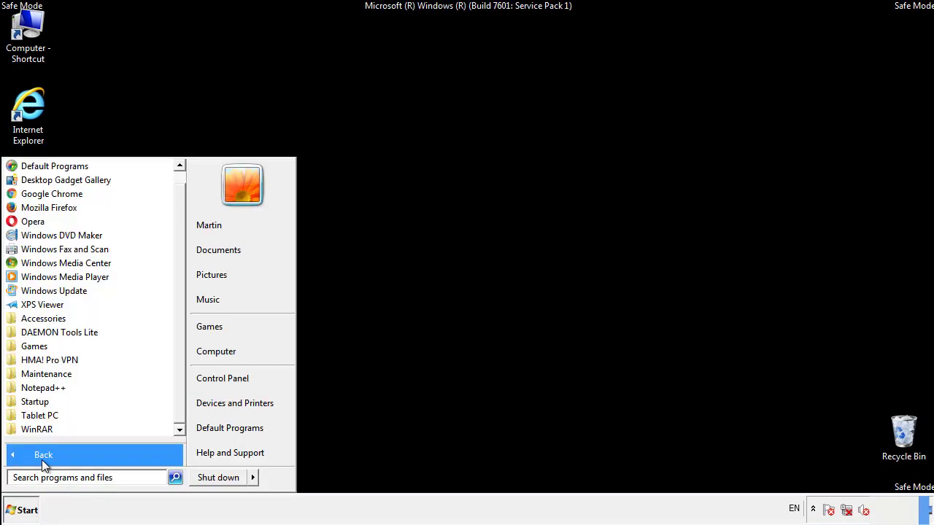
right_click(40, 401)
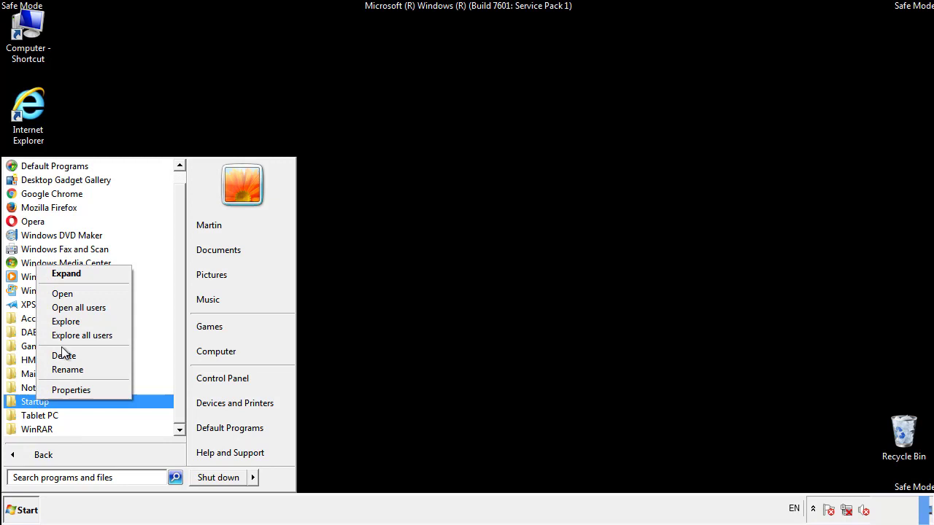
left_click(70, 293)
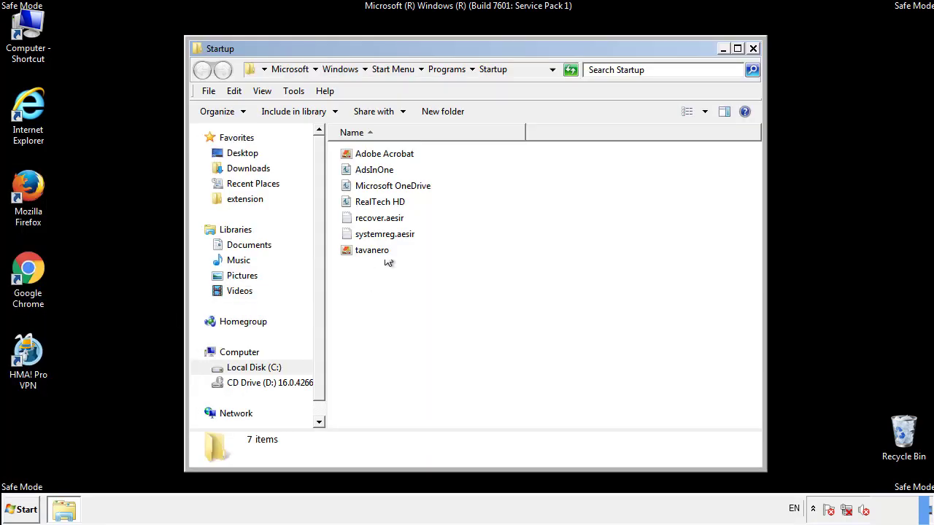
Delete AdsInOne, recover.aesir, systemreg.aesir and tavanero, then close the Startup window.
left_click(379, 172)
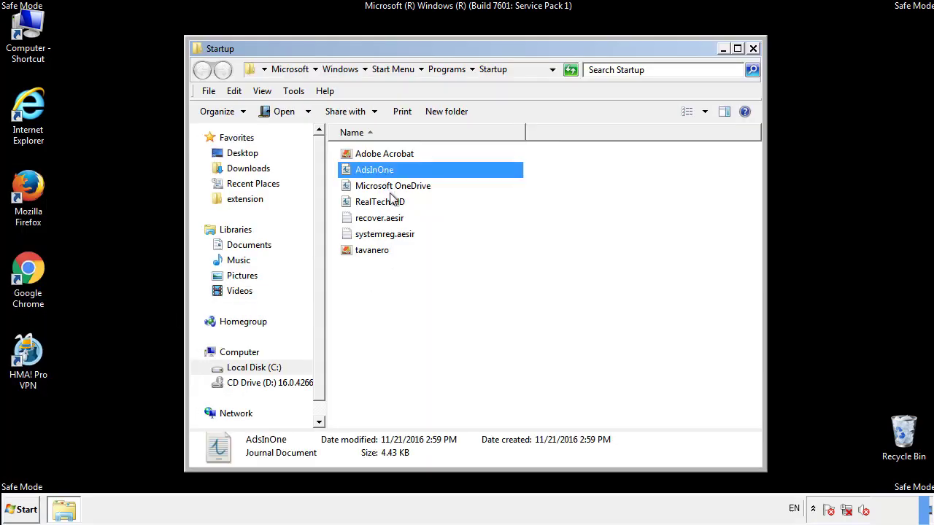
left_click(379, 219, "ctrl")
left_click(388, 234, "ctrl")
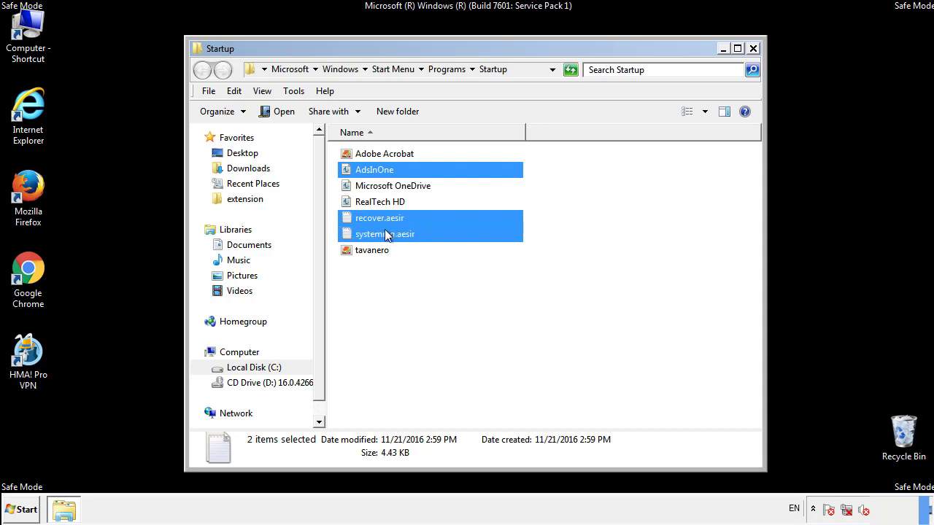
left_click(374, 250, "ctrl")
right_click(369, 251)
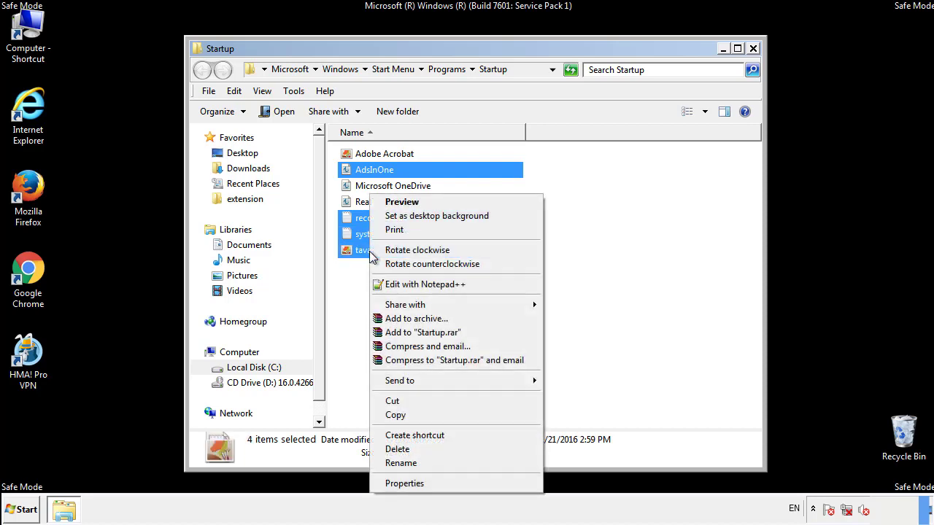
left_click(394, 448)
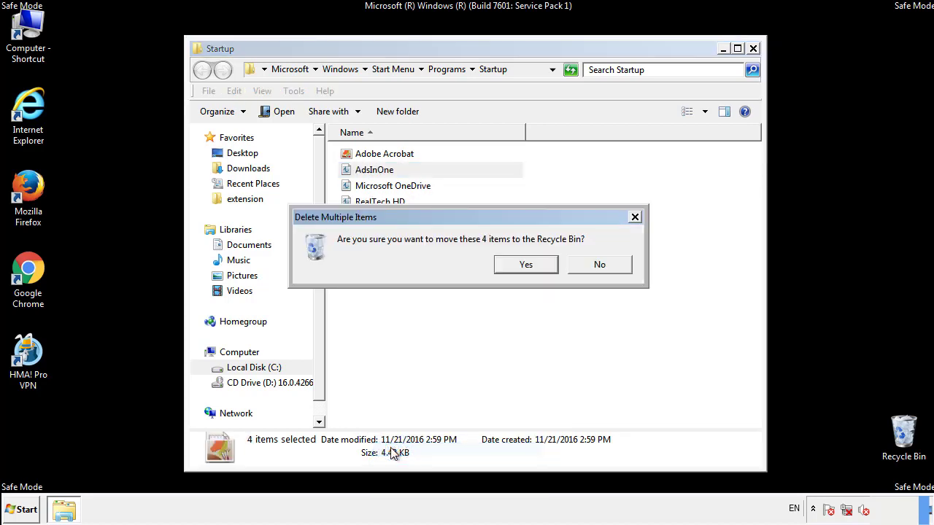
left_click(517, 267)
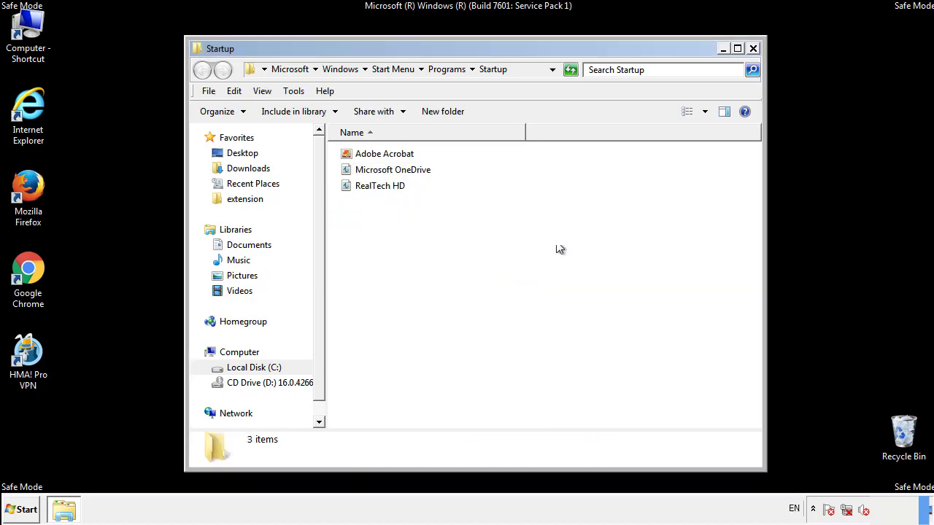
left_click(755, 54)
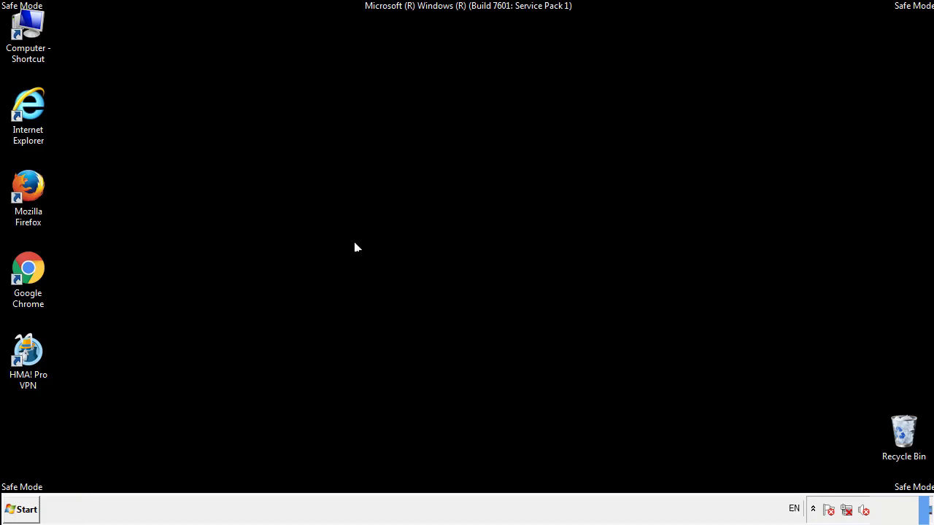
Launch Registry Editor with a regedit search from the Start menu.
left_click(22, 515)
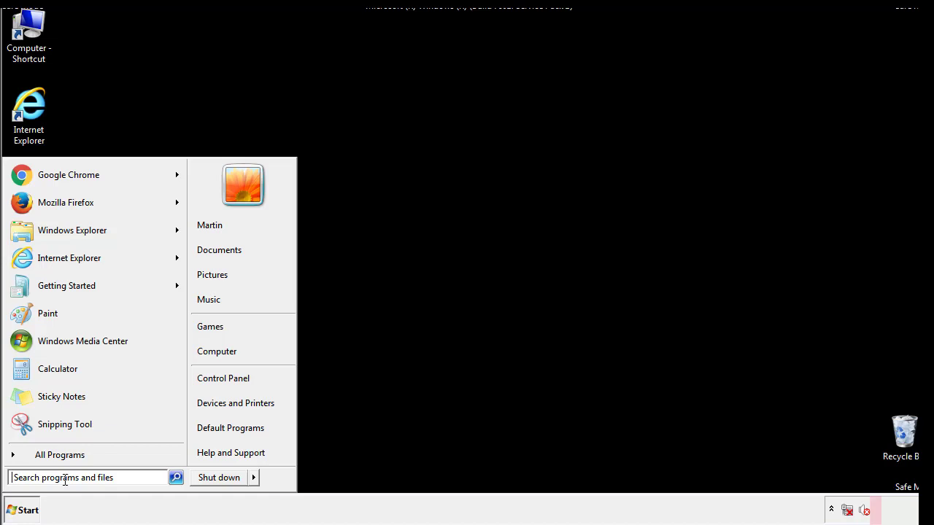
type("reged")
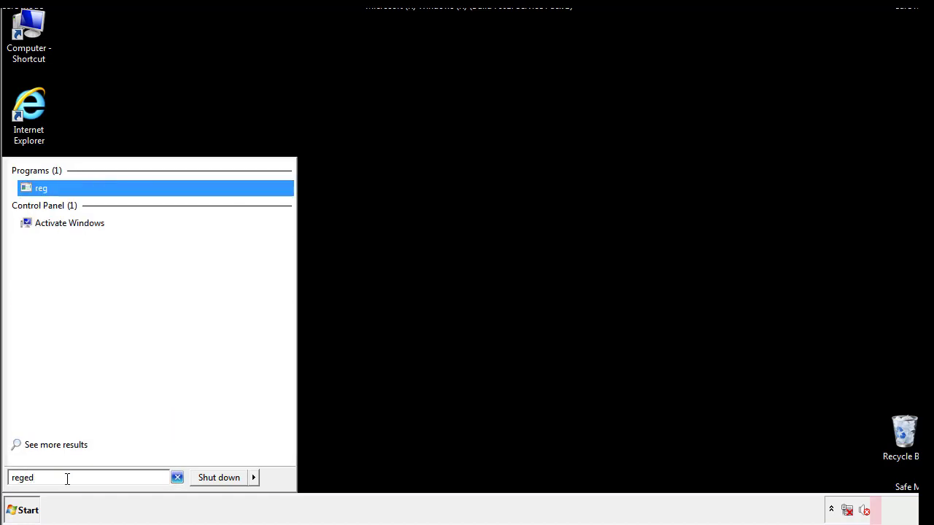
type("it")
key("Return")
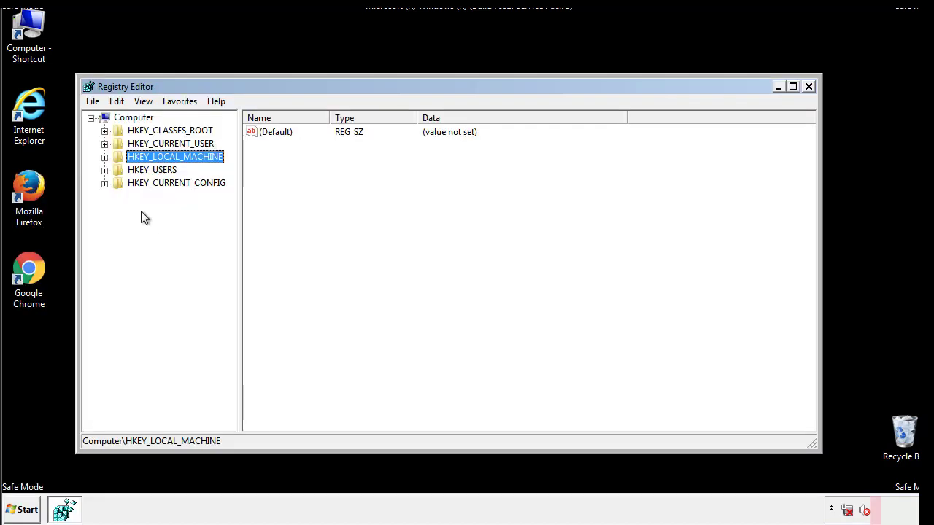
Expand HKEY_LOCAL_MACHINE\SOFTWARE\Microsoft\Windows\CurrentVersion to reveal Run and RunOnce.
left_click(105, 158)
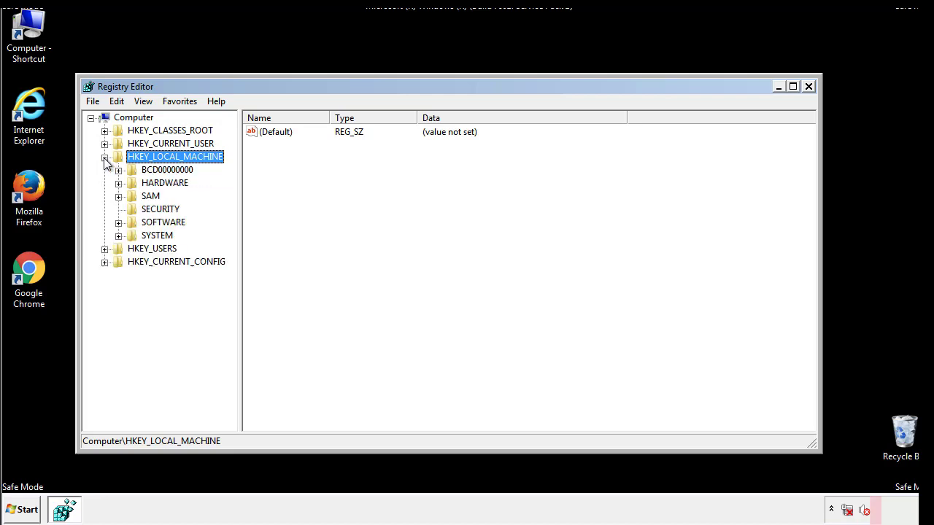
left_click(118, 222)
scroll(230, 216, "down", 1)
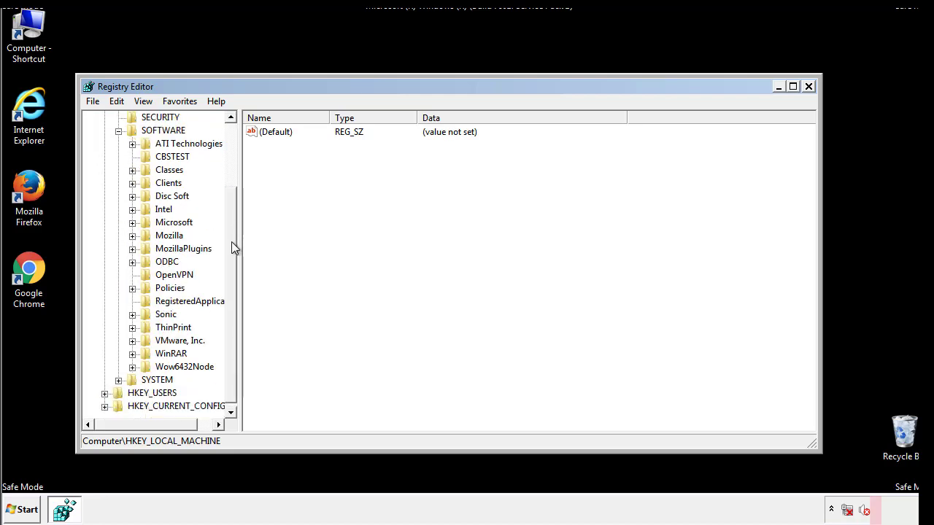
left_click(132, 223)
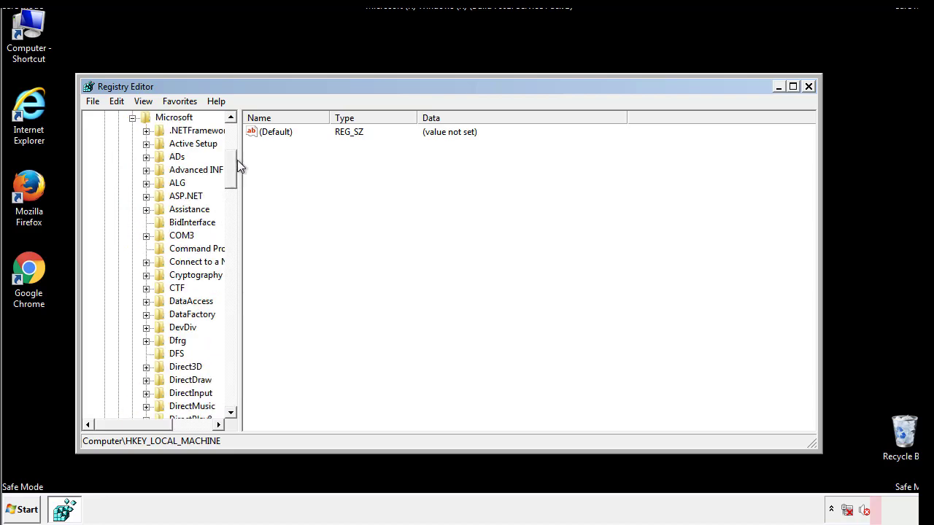
mouse_move(233, 179)
left_mouse_down()
mouse_move(233, 390)
mouse_move(232, 379)
left_mouse_up()
left_click(147, 223)
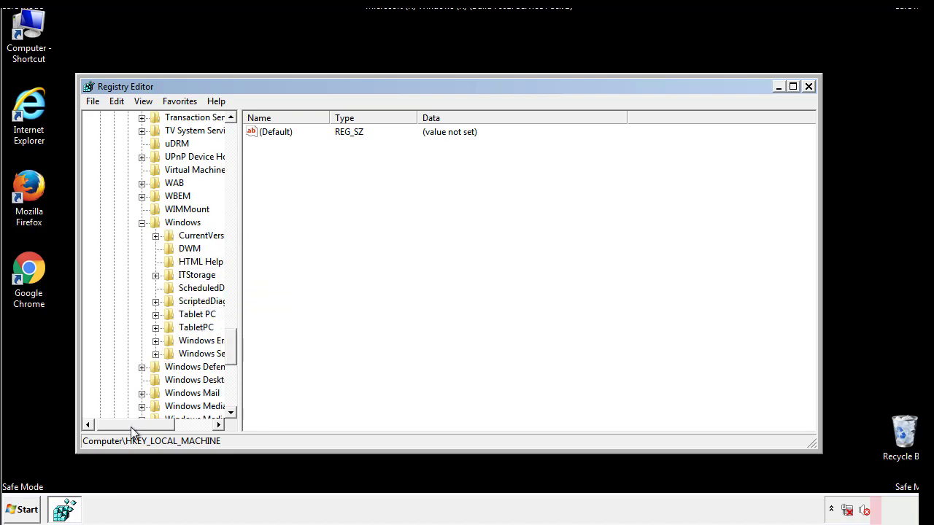
left_click_drag(130, 427, 148, 428)
left_click(120, 236)
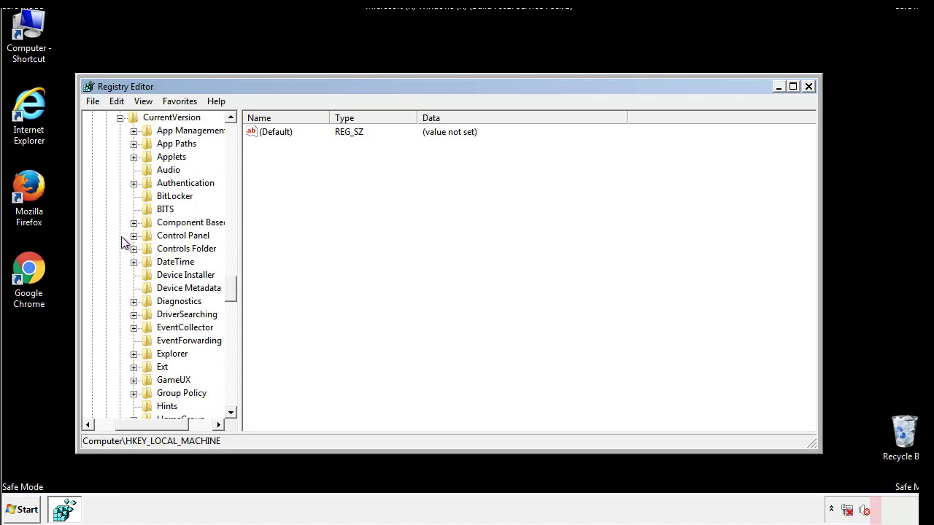
left_click_drag(237, 289, 233, 344)
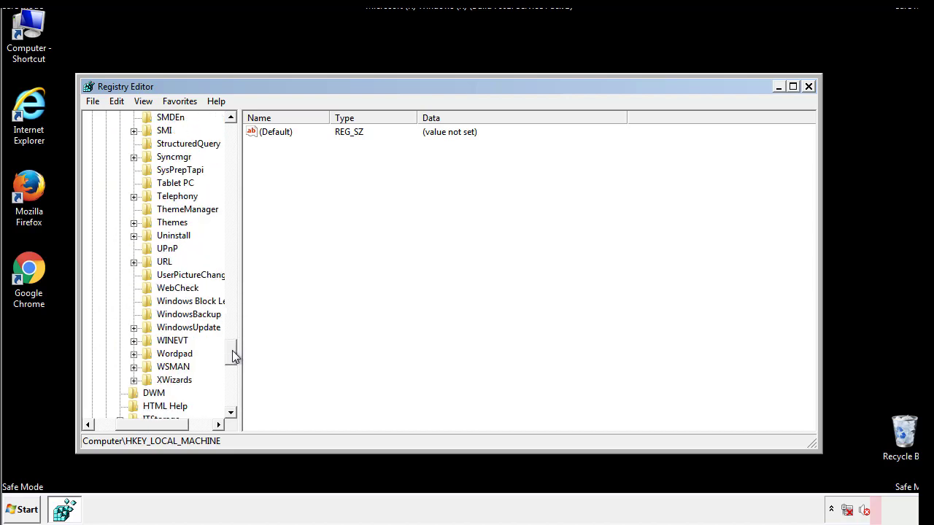
left_click_drag(233, 343, 231, 338)
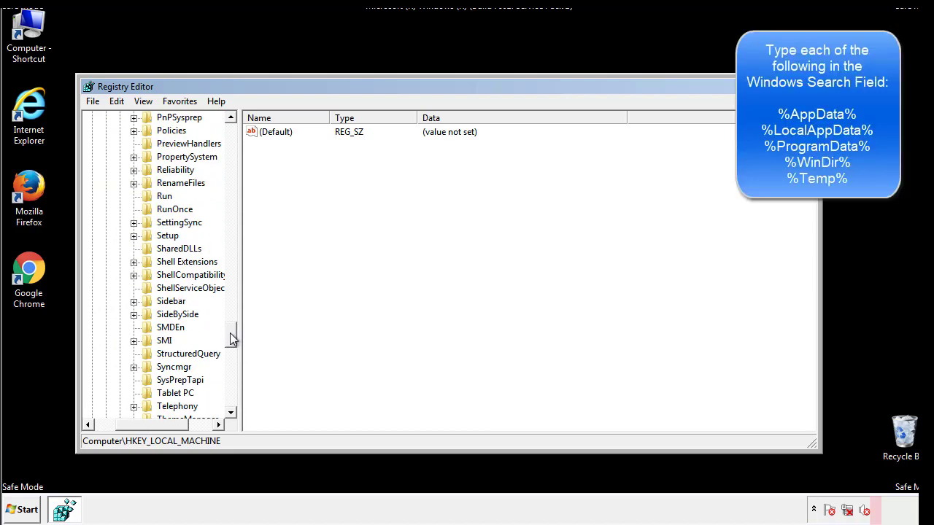
Delete the tappi.loc value from the HKLM Run key and scroll the tree to the top.
left_click(153, 197)
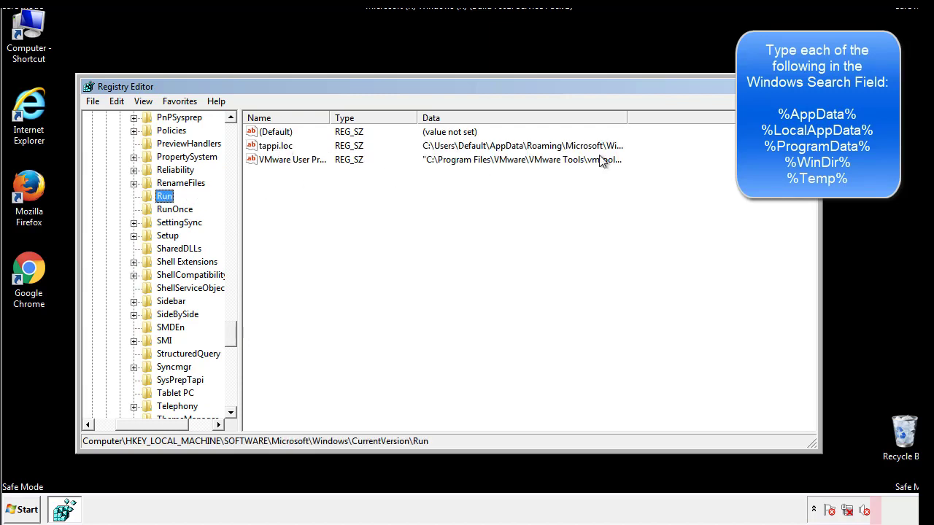
left_click(275, 148)
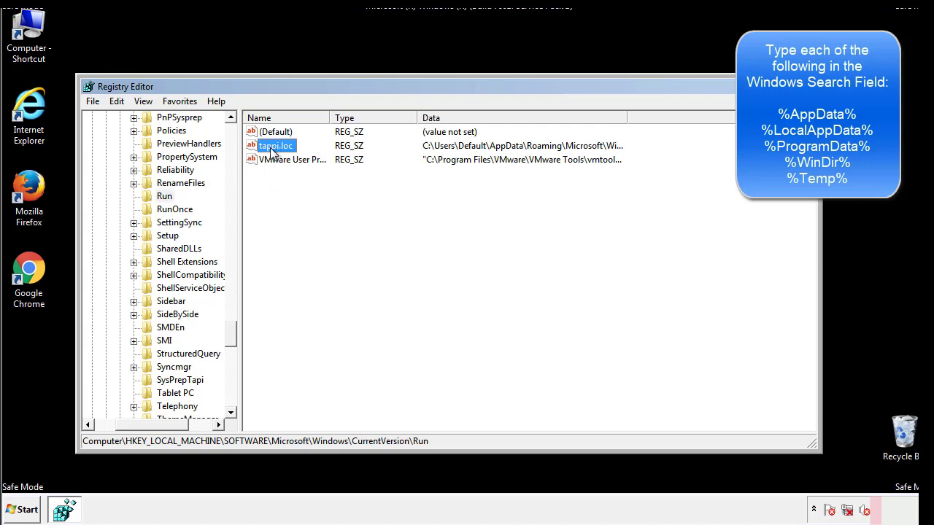
right_click(271, 147)
left_click(292, 189)
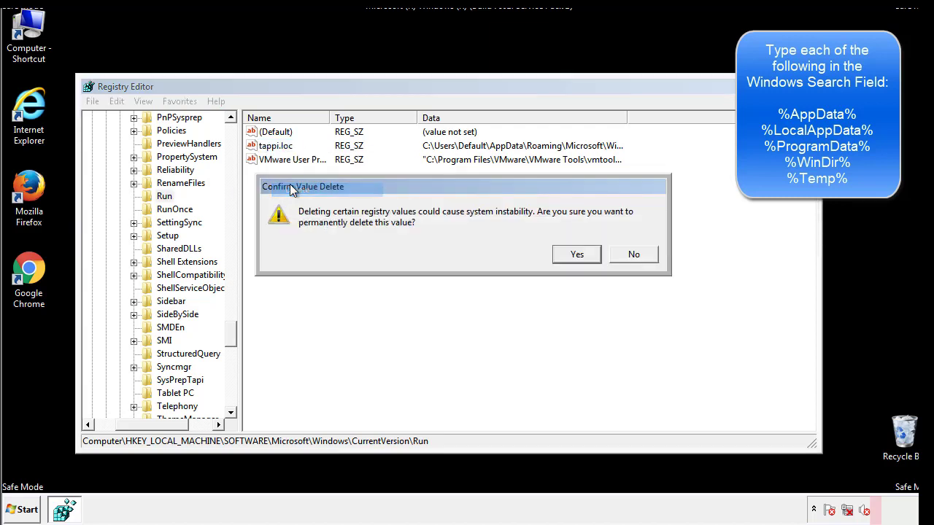
left_click(569, 260)
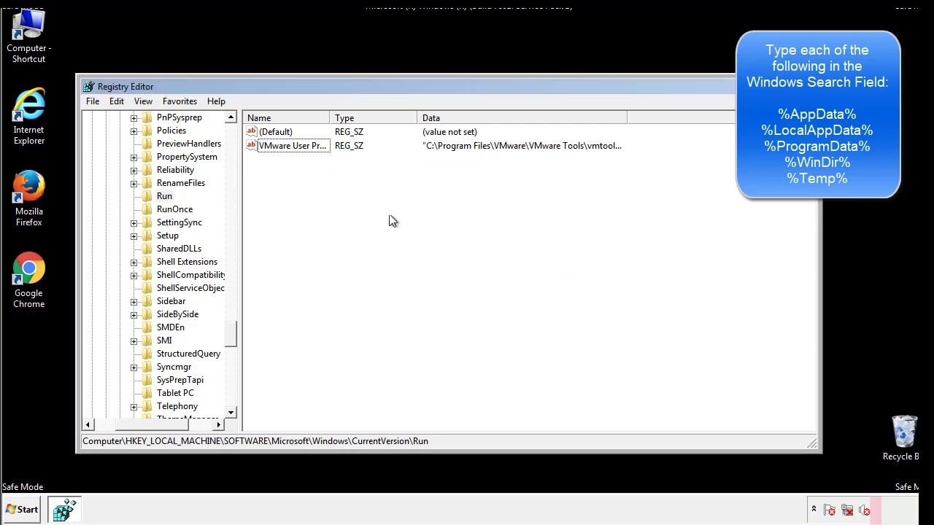
left_click_drag(231, 331, 231, 400)
left_click_drag(175, 425, 113, 432)
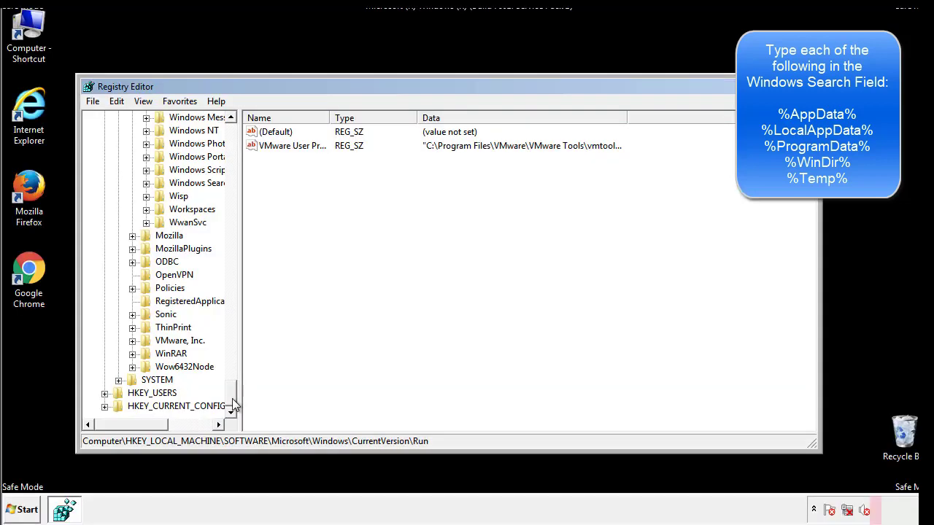
left_click_drag(231, 397, 238, 138)
Collapse HKLM and expand HKEY_CURRENT_USER\Software\Microsoft\Windows\CurrentVersion.
left_click(104, 158)
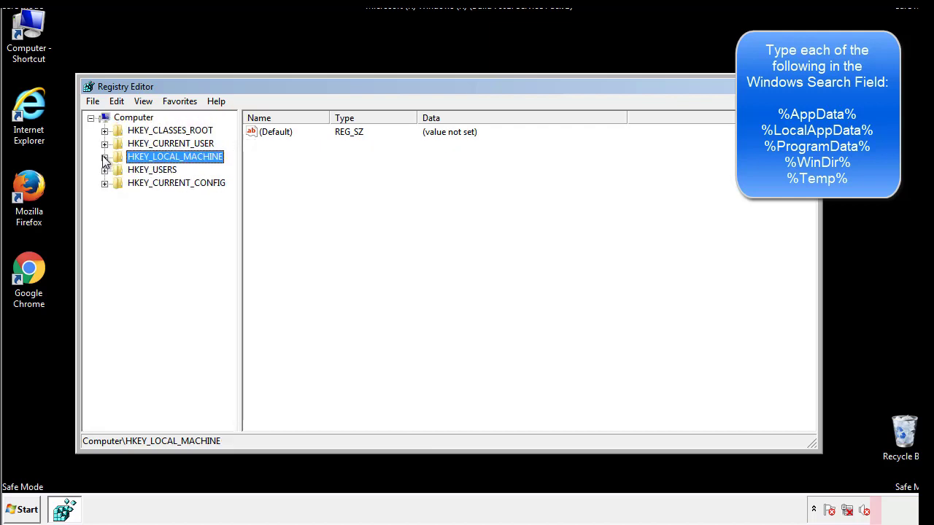
left_click(104, 145)
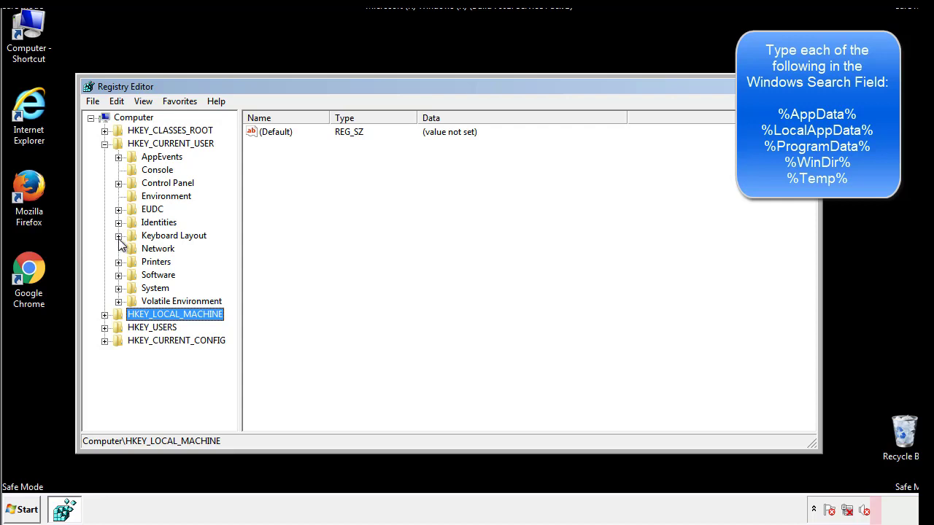
left_click(118, 276)
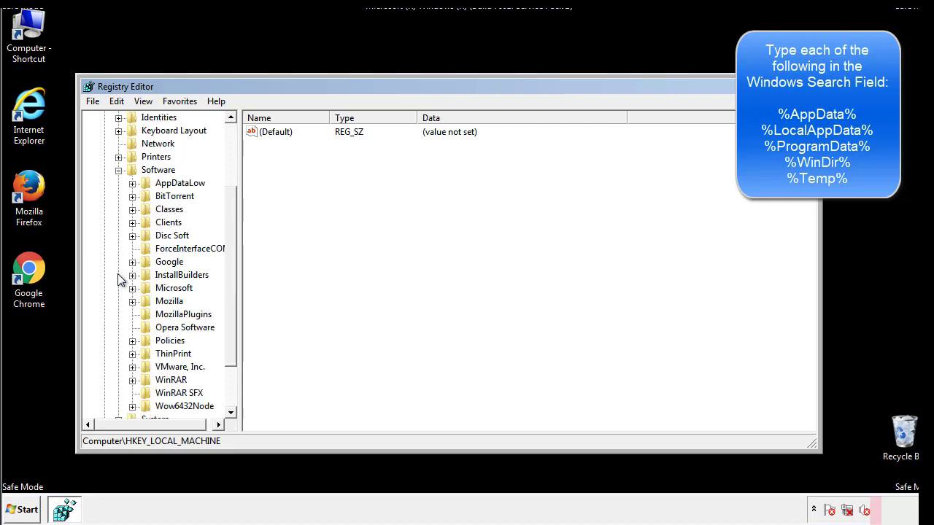
left_click_drag(230, 265, 229, 278)
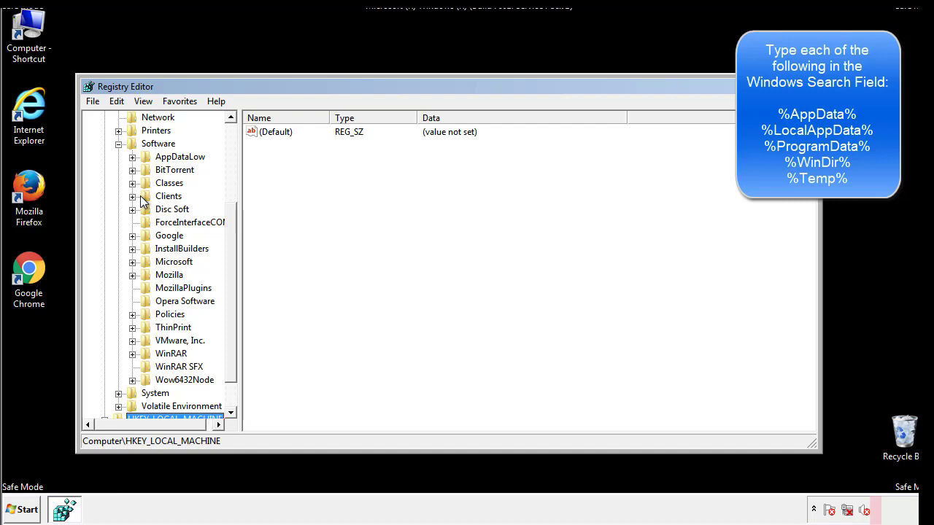
left_click(132, 264)
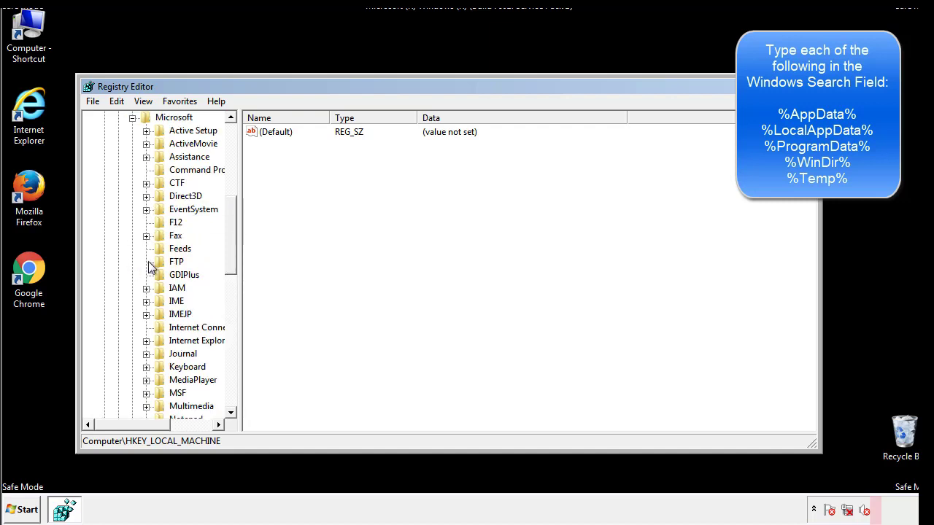
left_click_drag(230, 213, 232, 309)
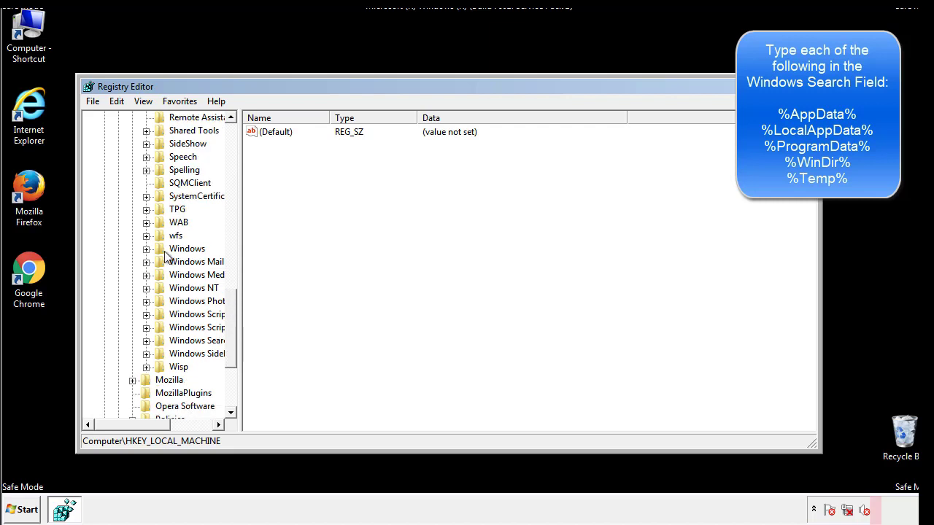
left_click(146, 248)
left_click(160, 261)
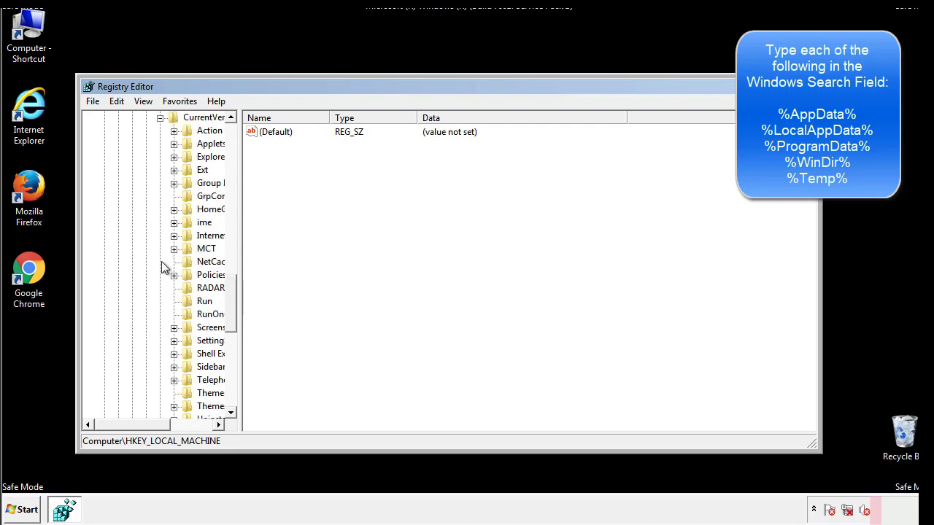
left_click_drag(142, 428, 164, 424)
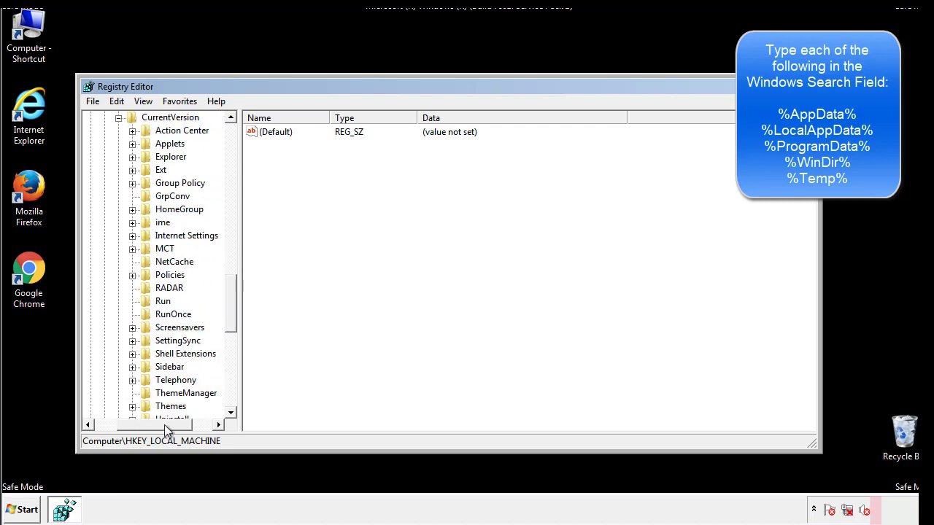
Review the current user's Run key, holding only DAEMON Tools, then collapse Windows.
left_click(160, 299)
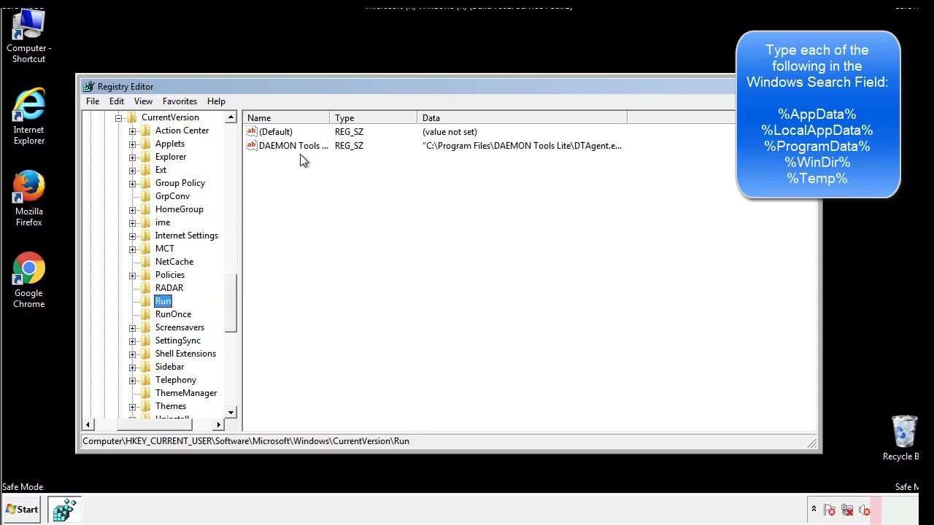
left_click(398, 166)
left_click_drag(273, 211, 307, 165)
left_click_drag(155, 423, 137, 424)
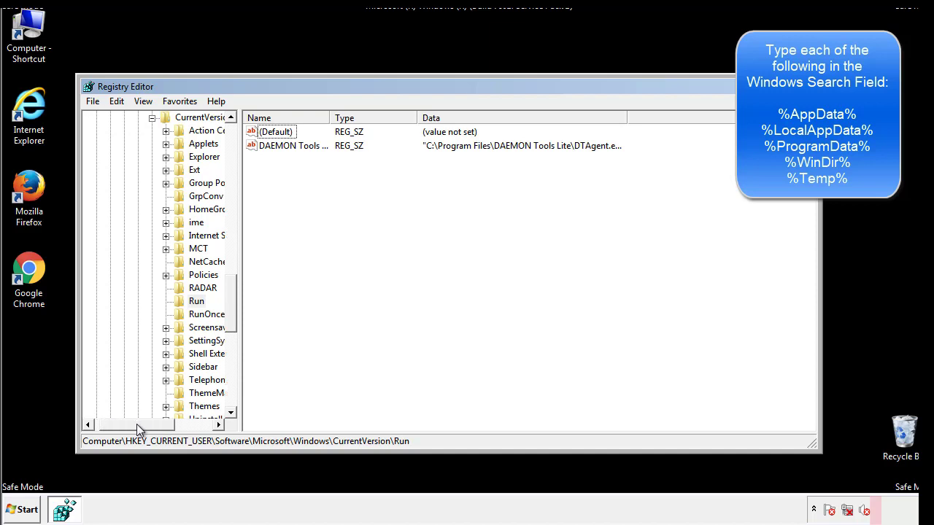
left_click_drag(237, 319, 230, 306)
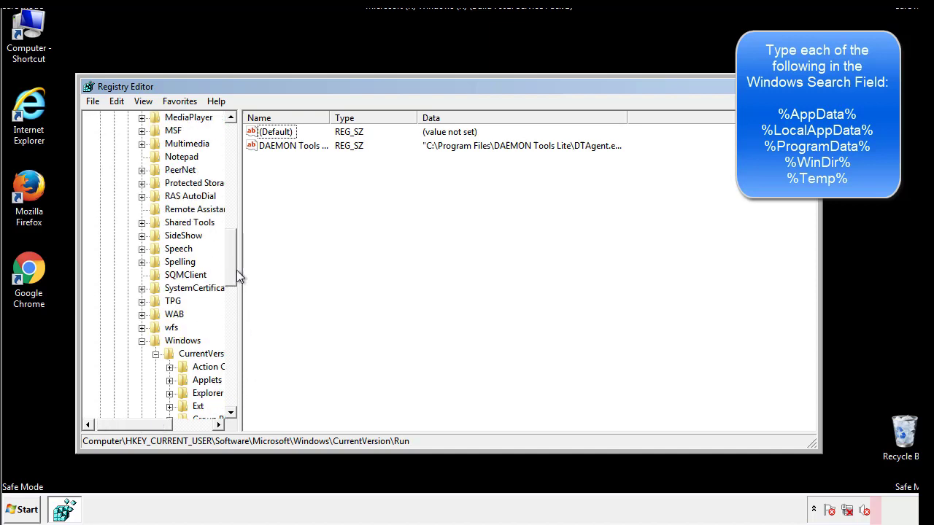
left_click(141, 341)
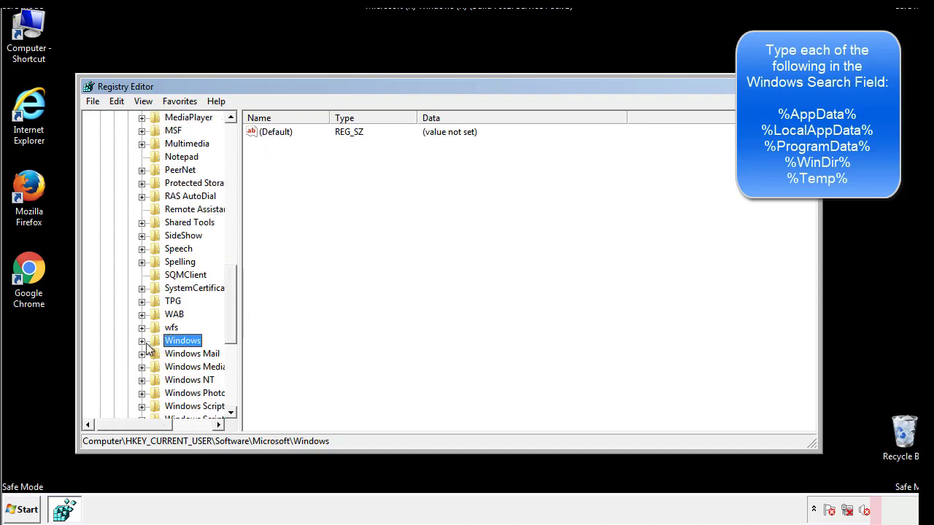
left_click_drag(234, 325, 235, 180)
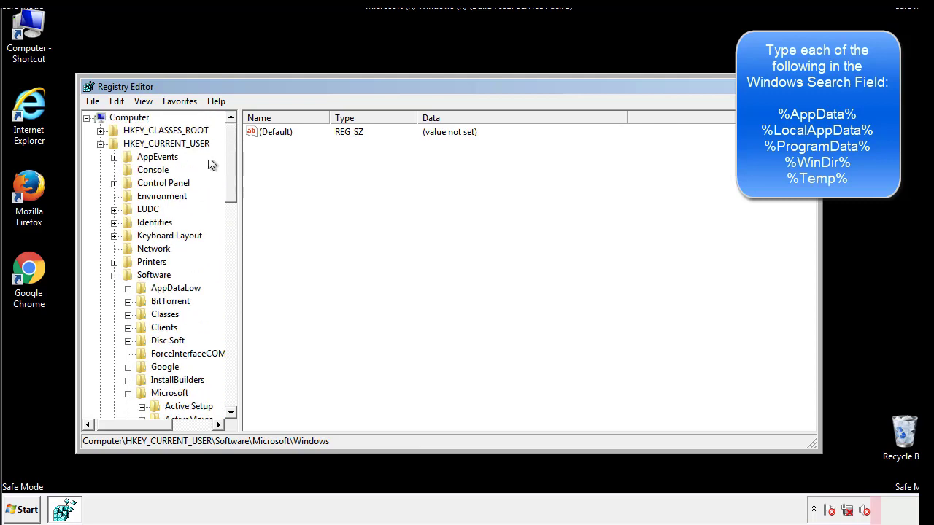
Search the registry for %temp% via Edit > Find.
left_click(120, 102)
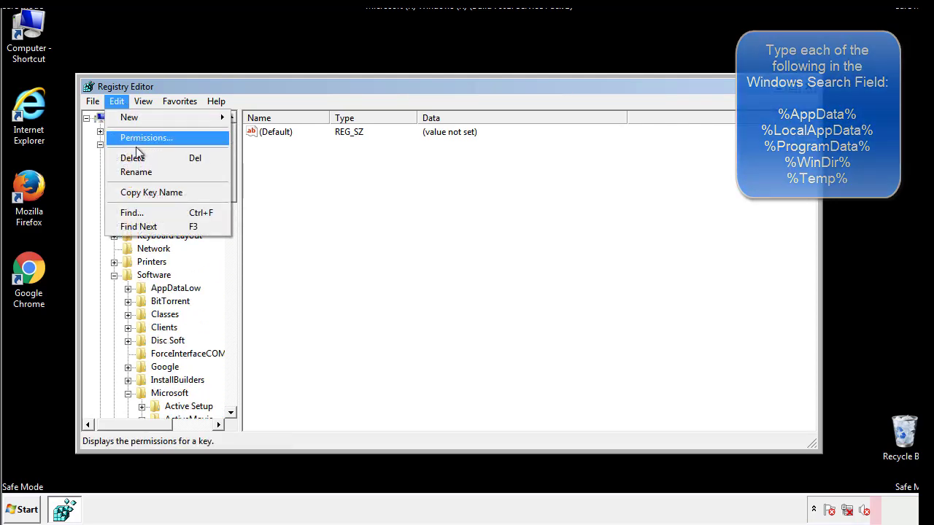
left_click(132, 212)
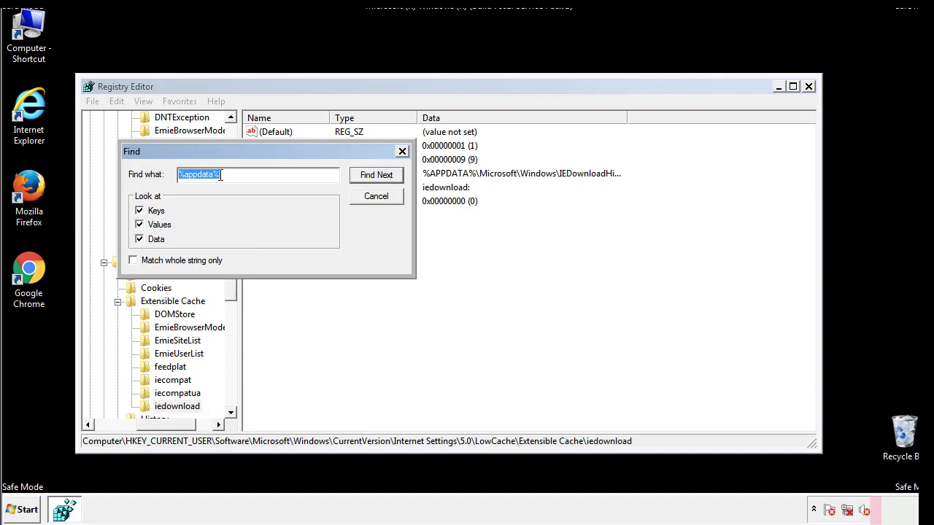
type("%t")
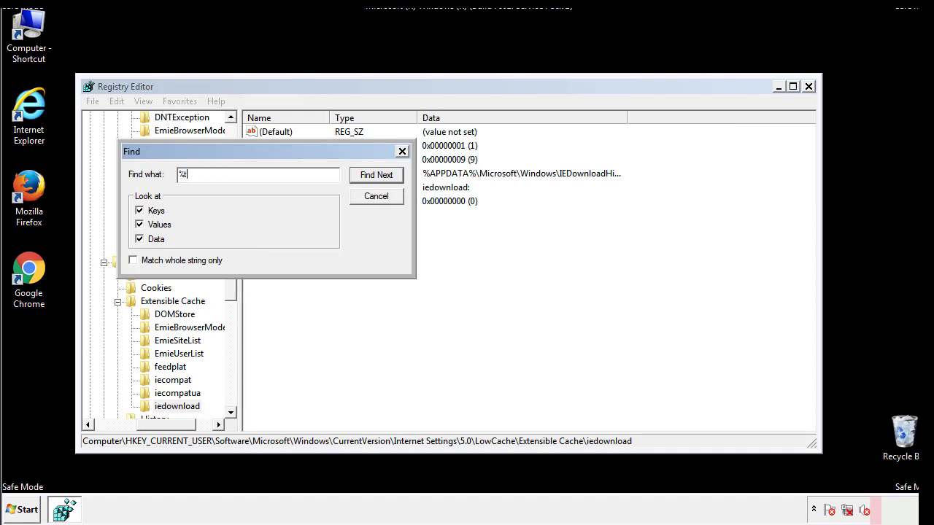
type("emp%")
key("Return")
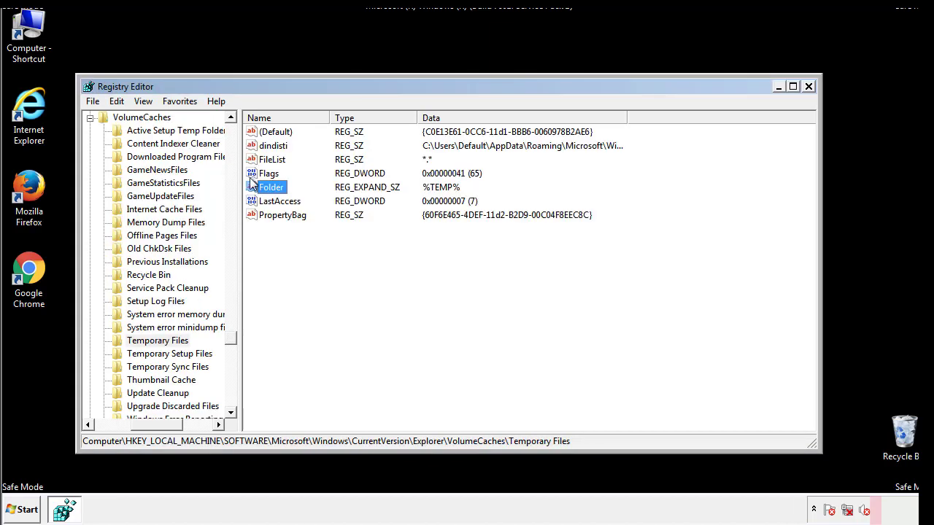
Delete all values in the Temporary Files key, leaving only the unset (Default).
left_click(383, 256)
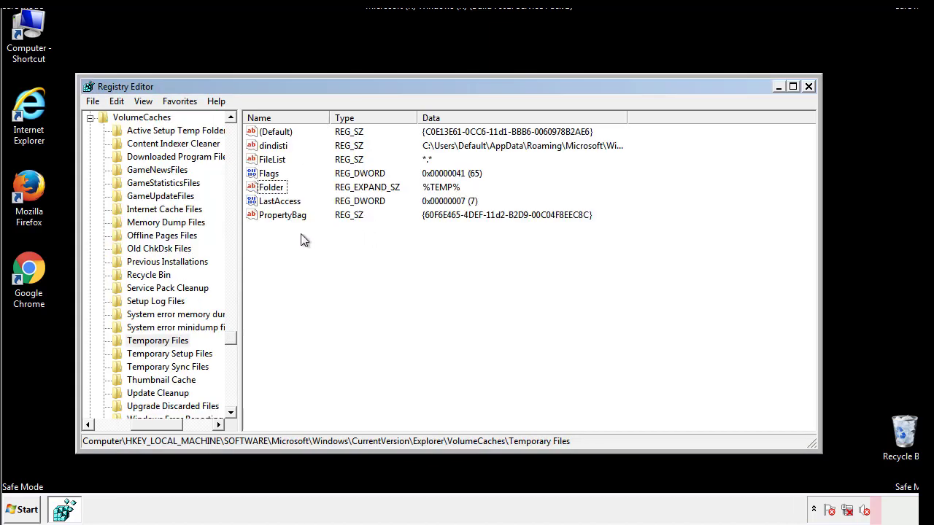
mouse_move(299, 234)
left_mouse_down()
mouse_move(276, 212)
mouse_move(264, 136)
left_mouse_up()
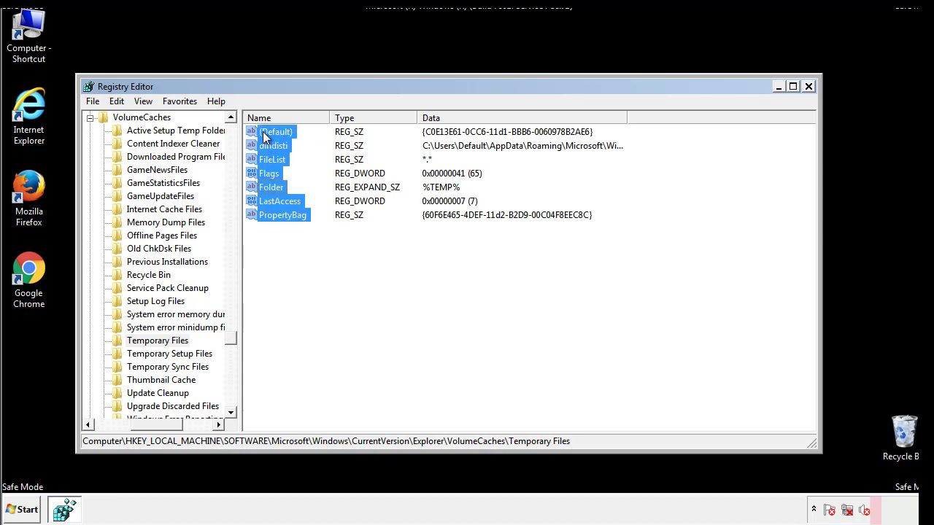
right_click(265, 137)
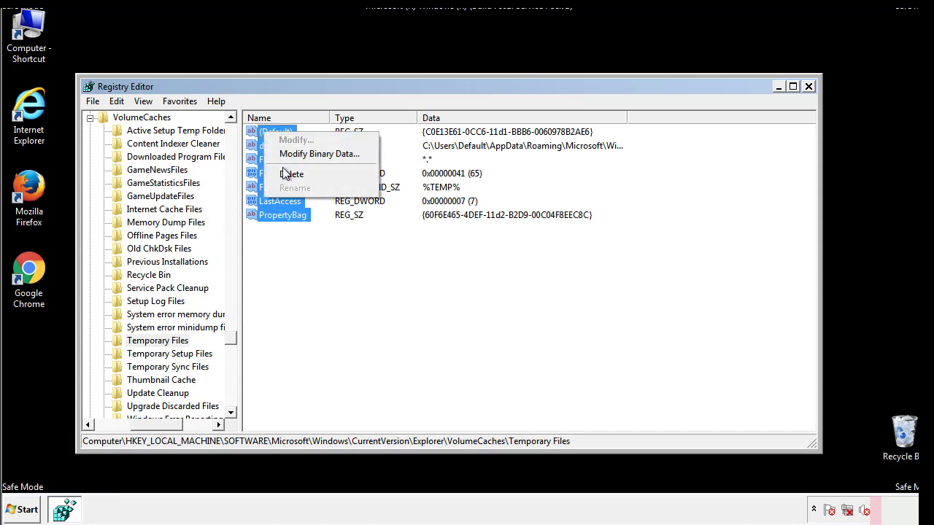
left_click(284, 175)
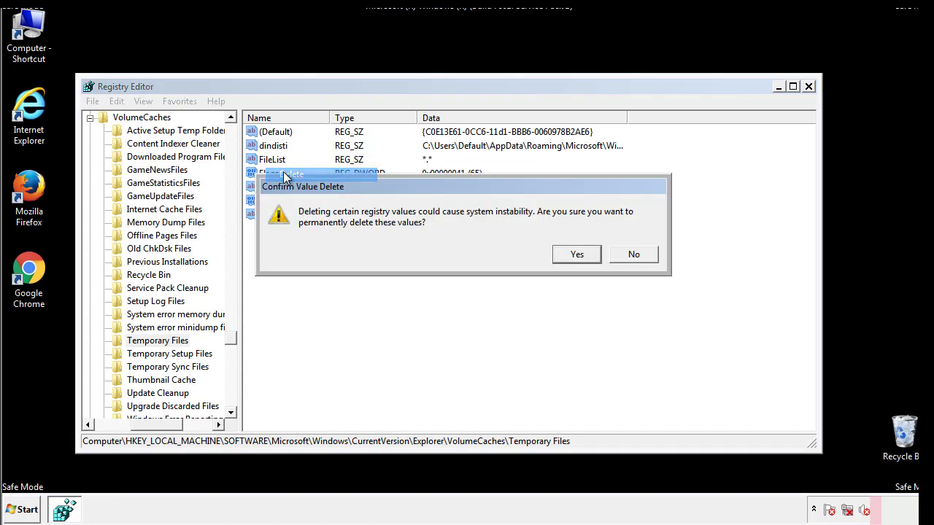
left_click(594, 254)
left_click(323, 175)
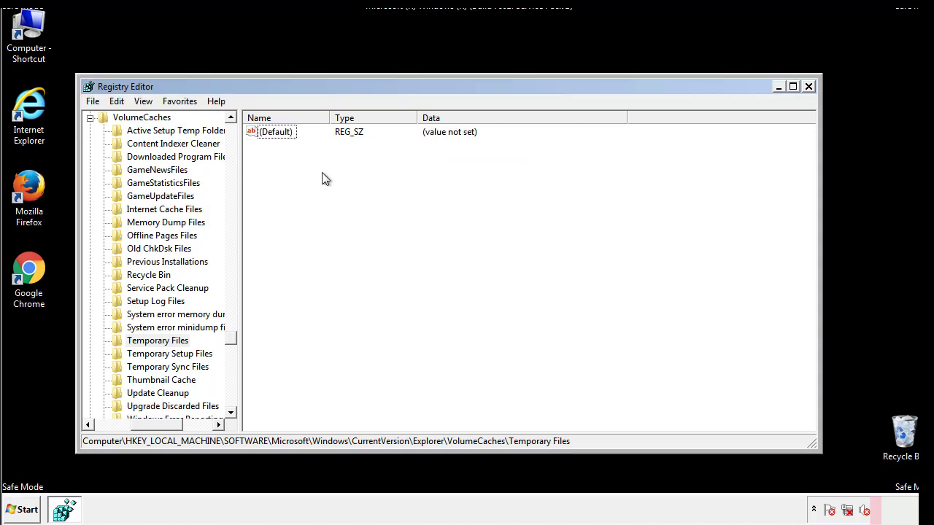
Close Registry Editor and relaunch msconfig from the Start menu search.
left_click(809, 87)
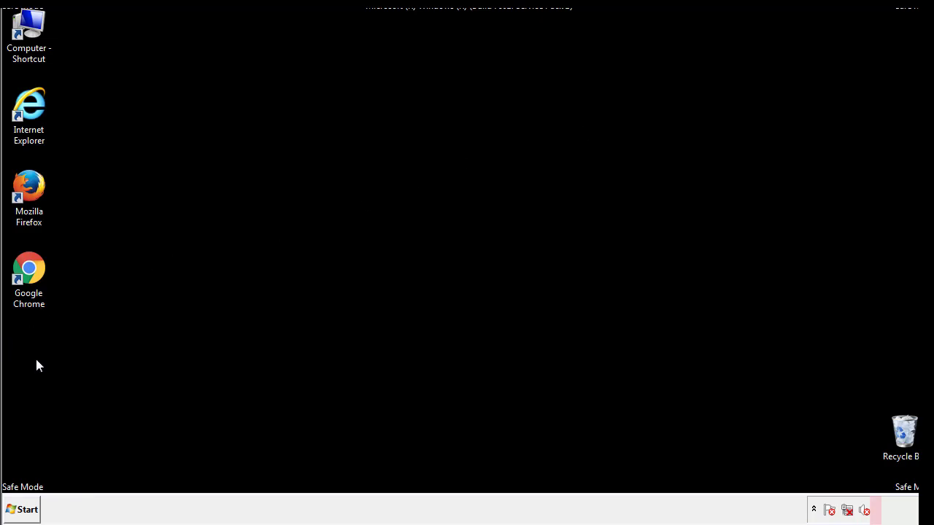
left_click(18, 512)
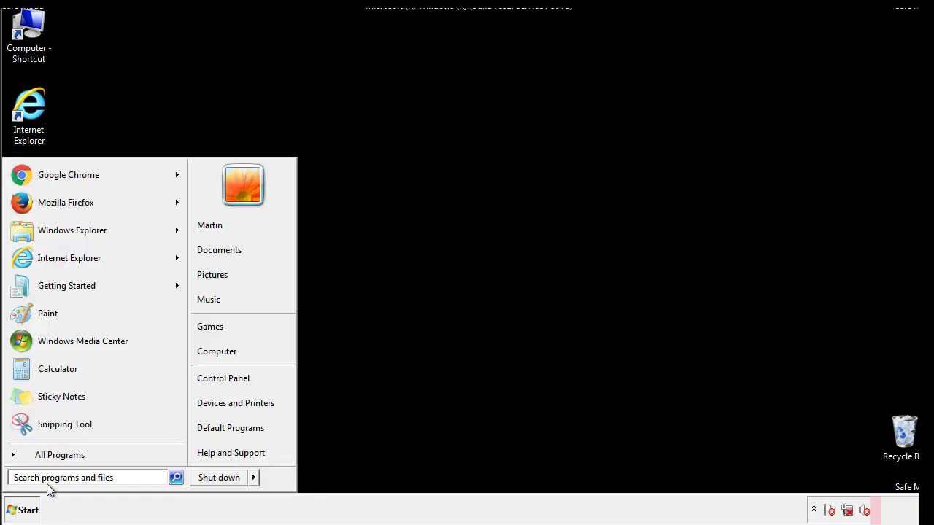
type("mscon")
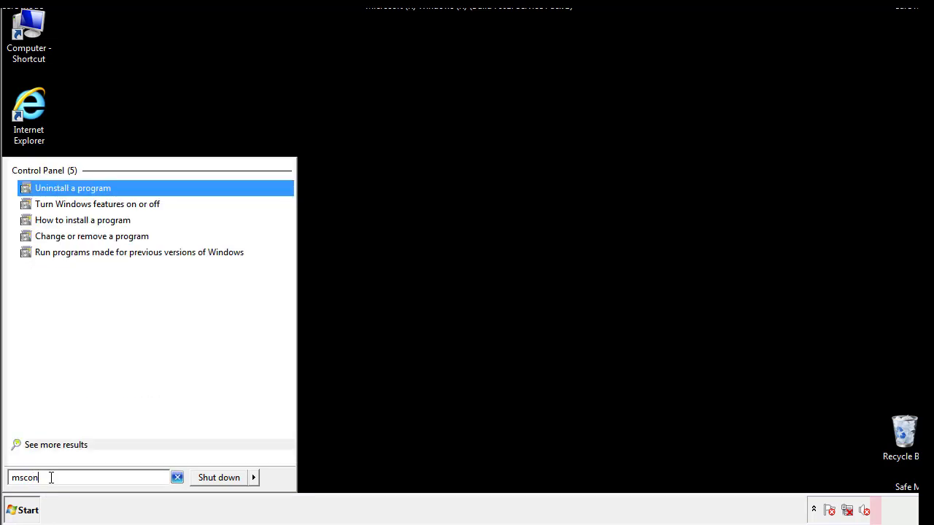
type("fig")
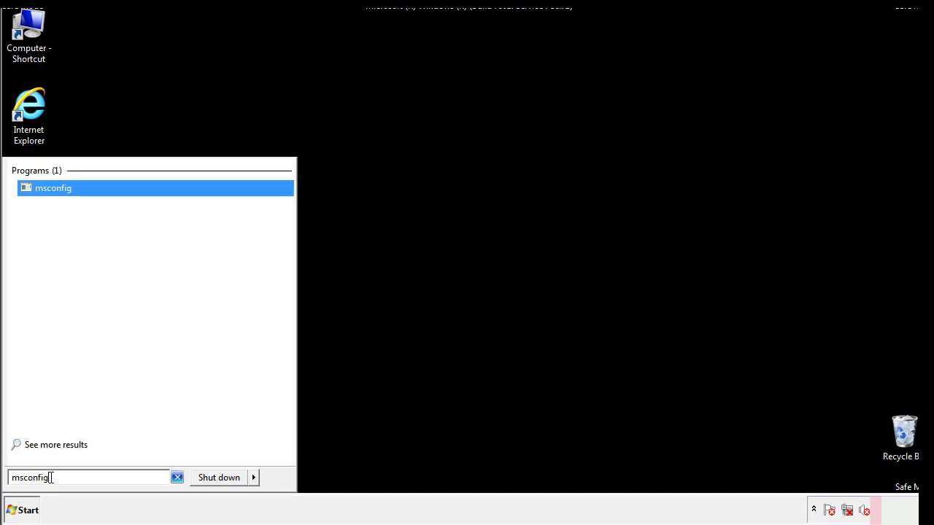
key("Return")
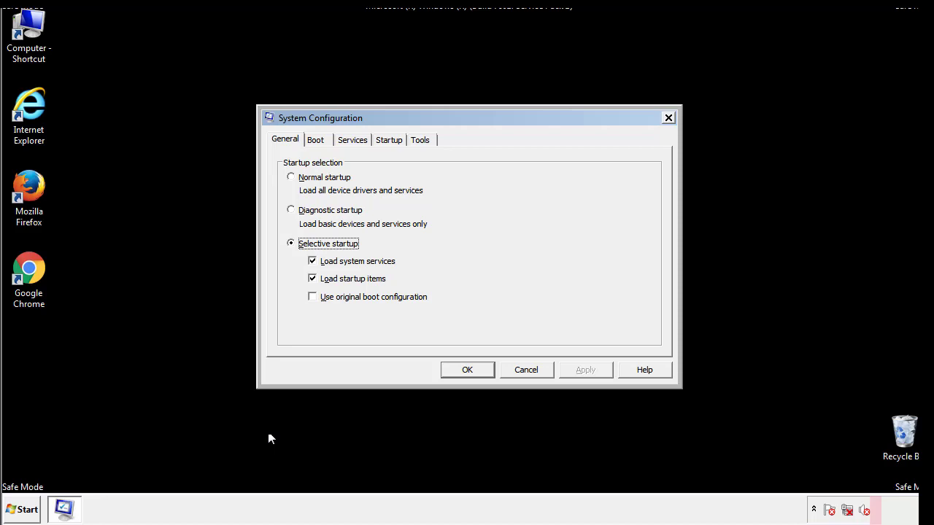
Clear the Safe boot option on the Boot tab, apply it, and restart Windows now.
left_click(317, 138)
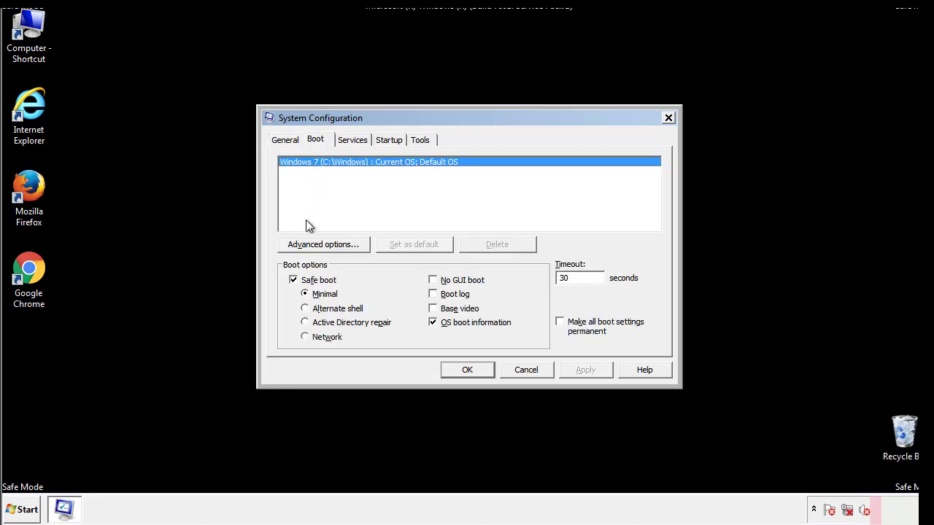
left_click(295, 282)
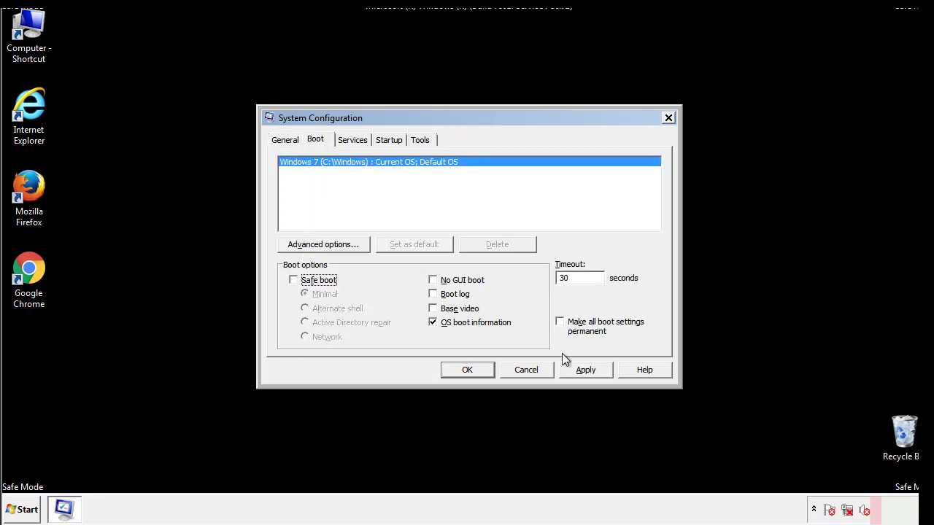
left_click(588, 369)
left_click(464, 370)
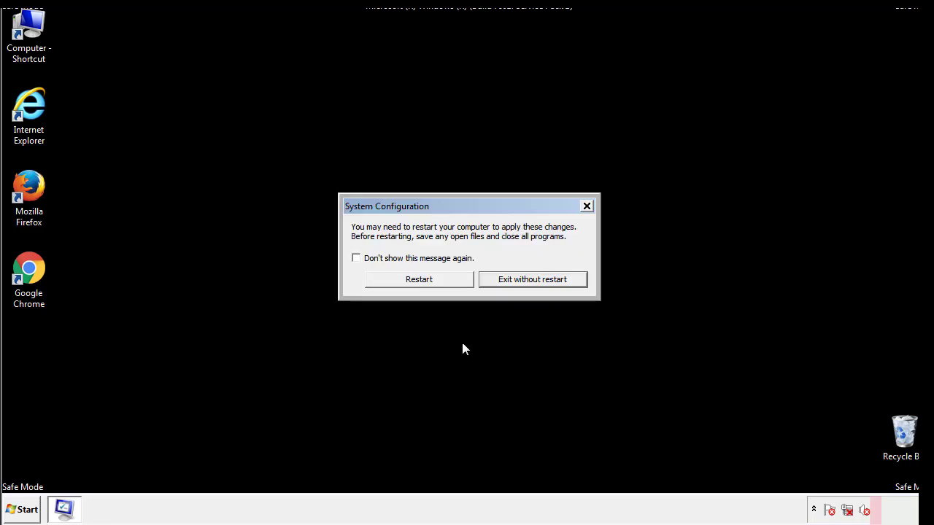
left_click(432, 285)
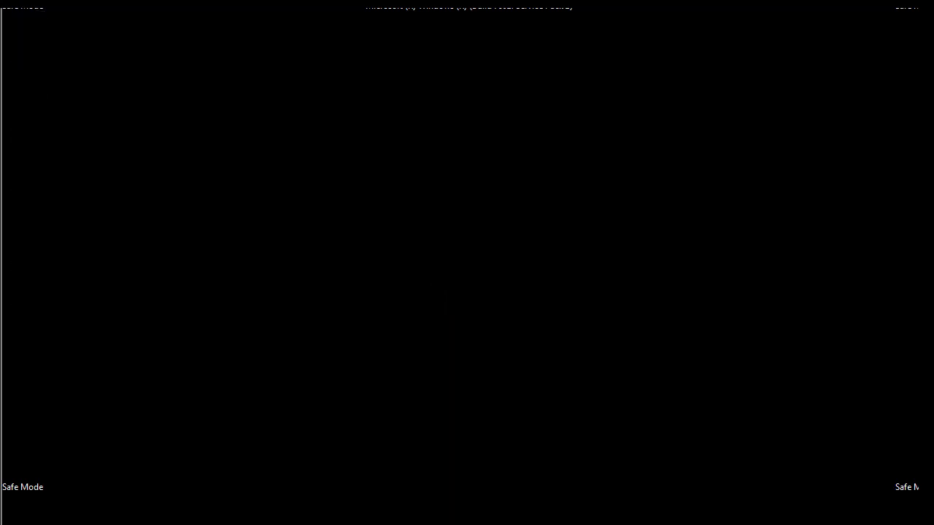